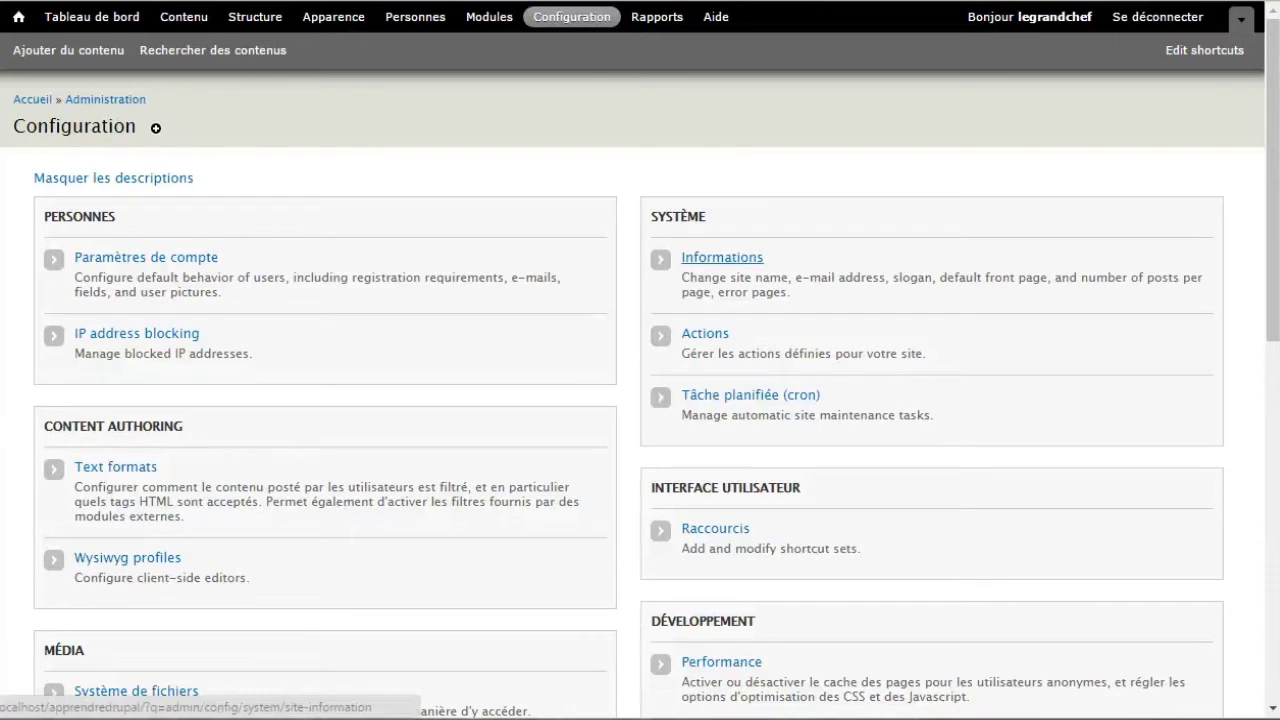
# - Open the site information settings and replace the site's e-mail address with the webmaster's address
pyautogui.click(721, 257)
pyautogui.click(199, 330)
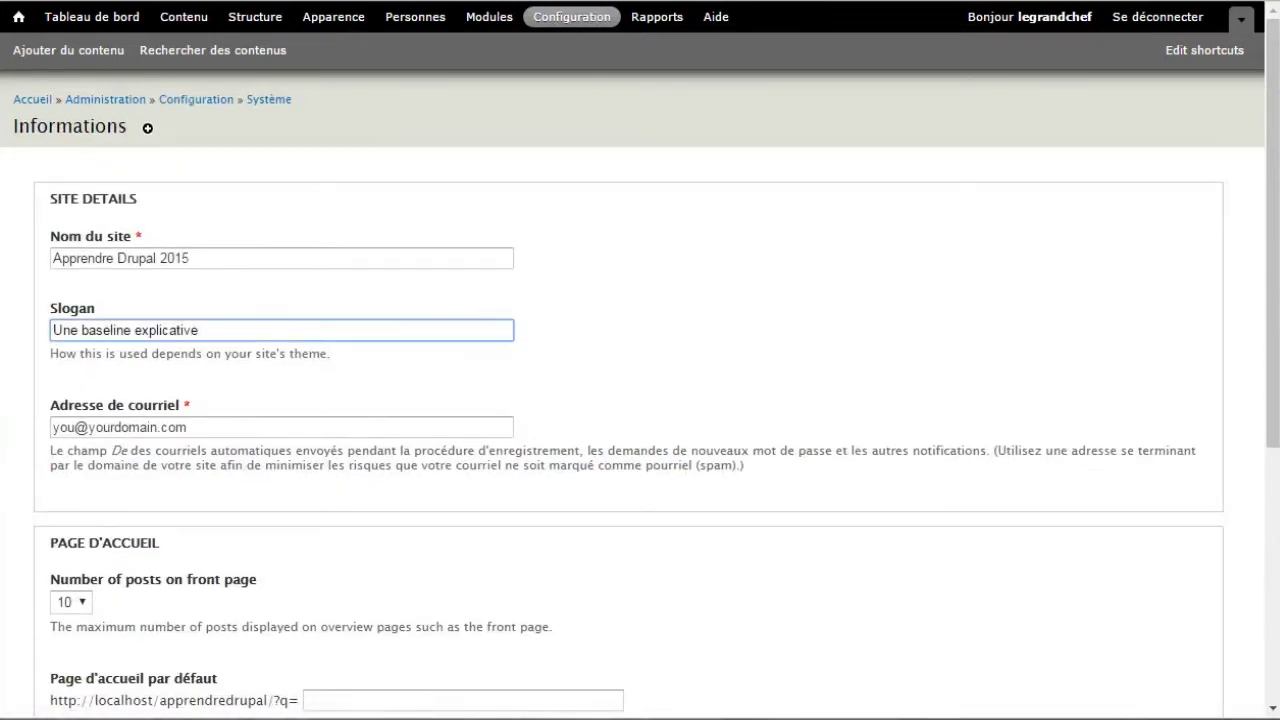
pyautogui.press('Tab')
pyautogui.write('webmestre')
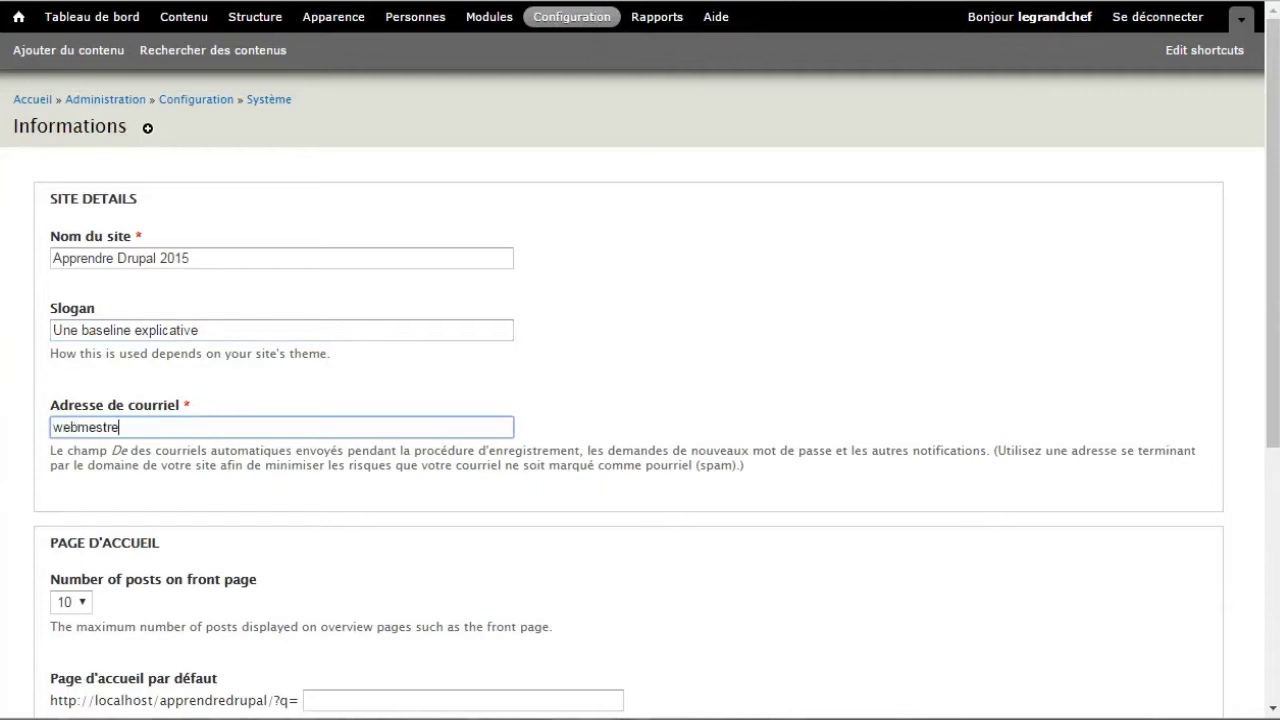
pyautogui.write('@yourdomain.')
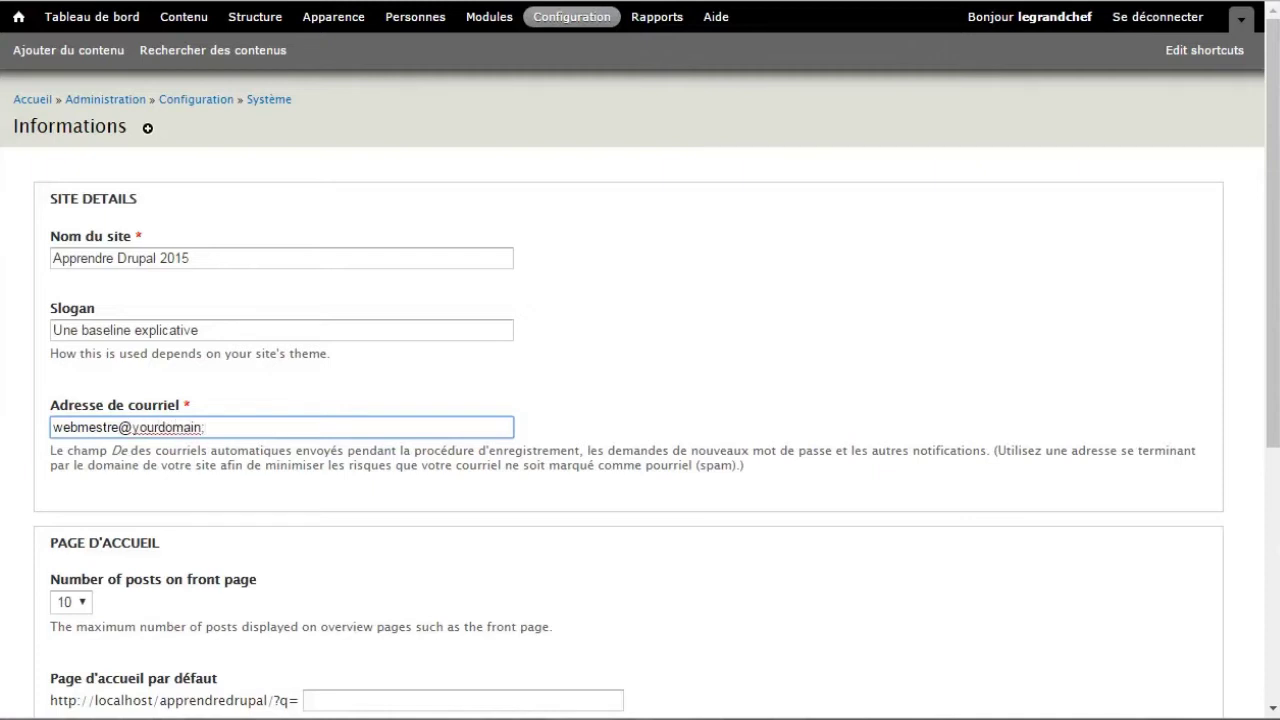
pyautogui.press('BackSpace')
pyautogui.write('.com')
# - Set the site's default front page path to pagedaccueil
pyautogui.scroll(-3, 640, 400)
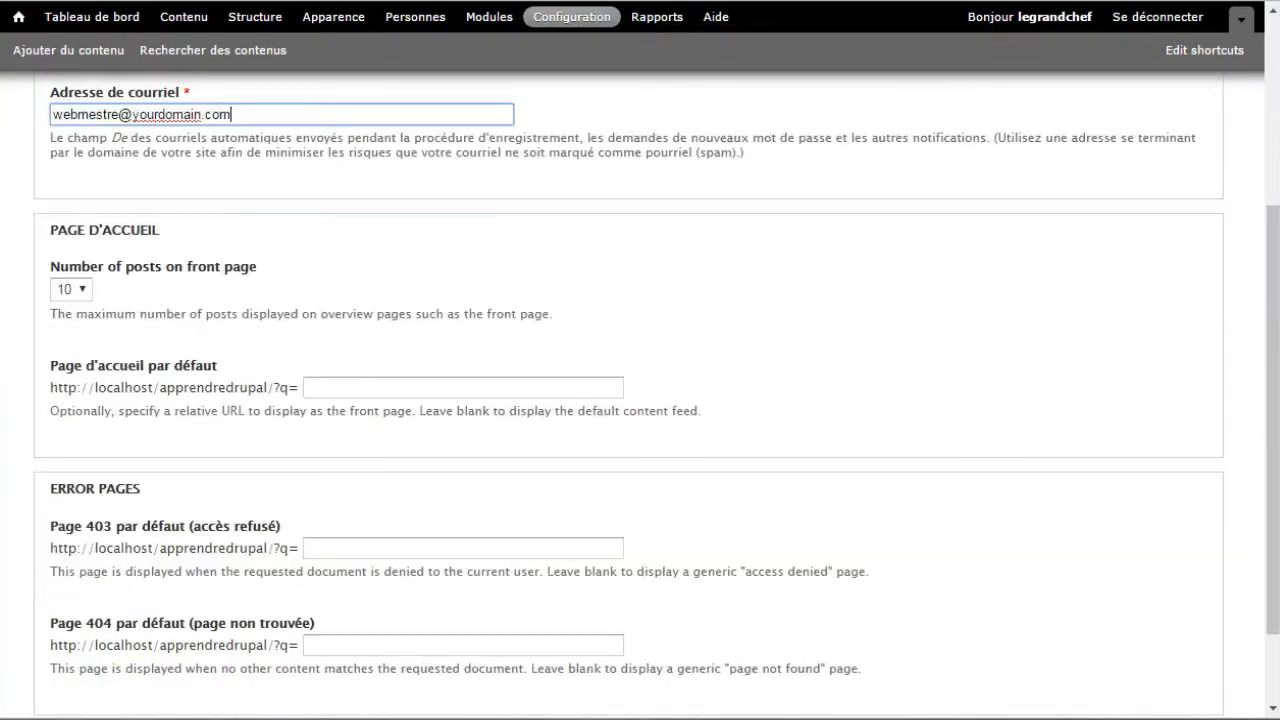
pyautogui.click(70, 289)
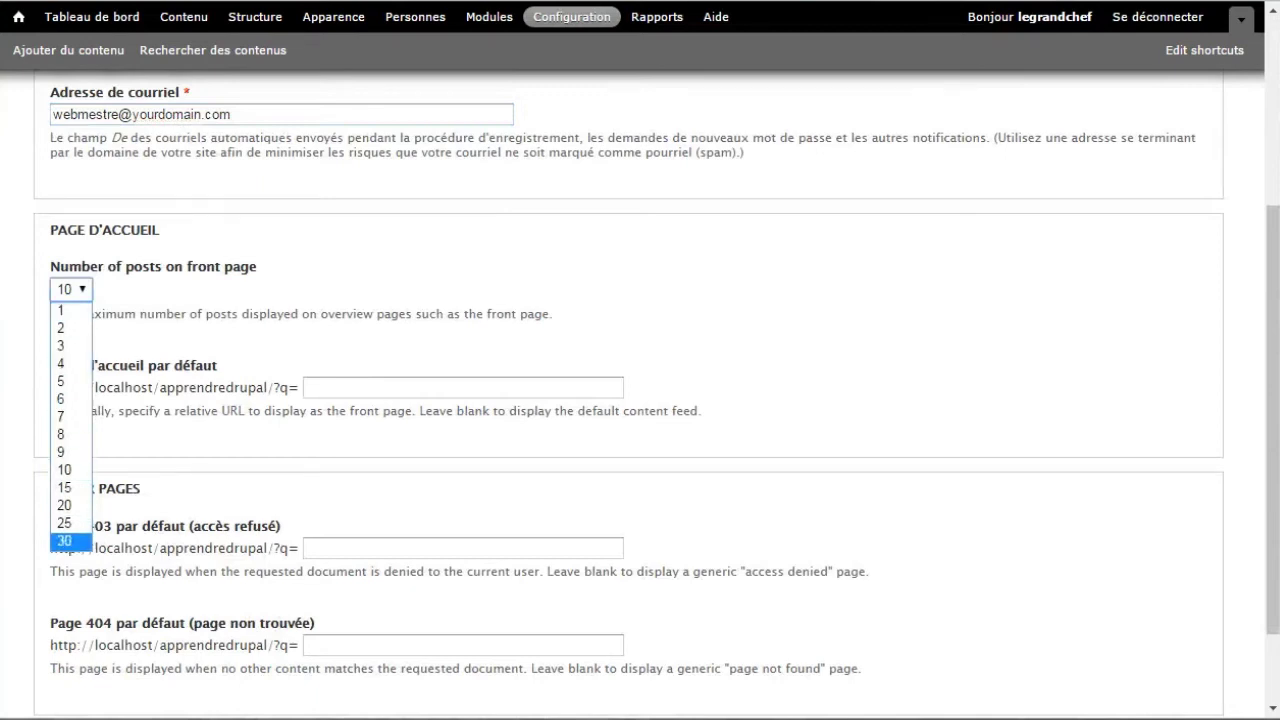
pyautogui.press('Escape')
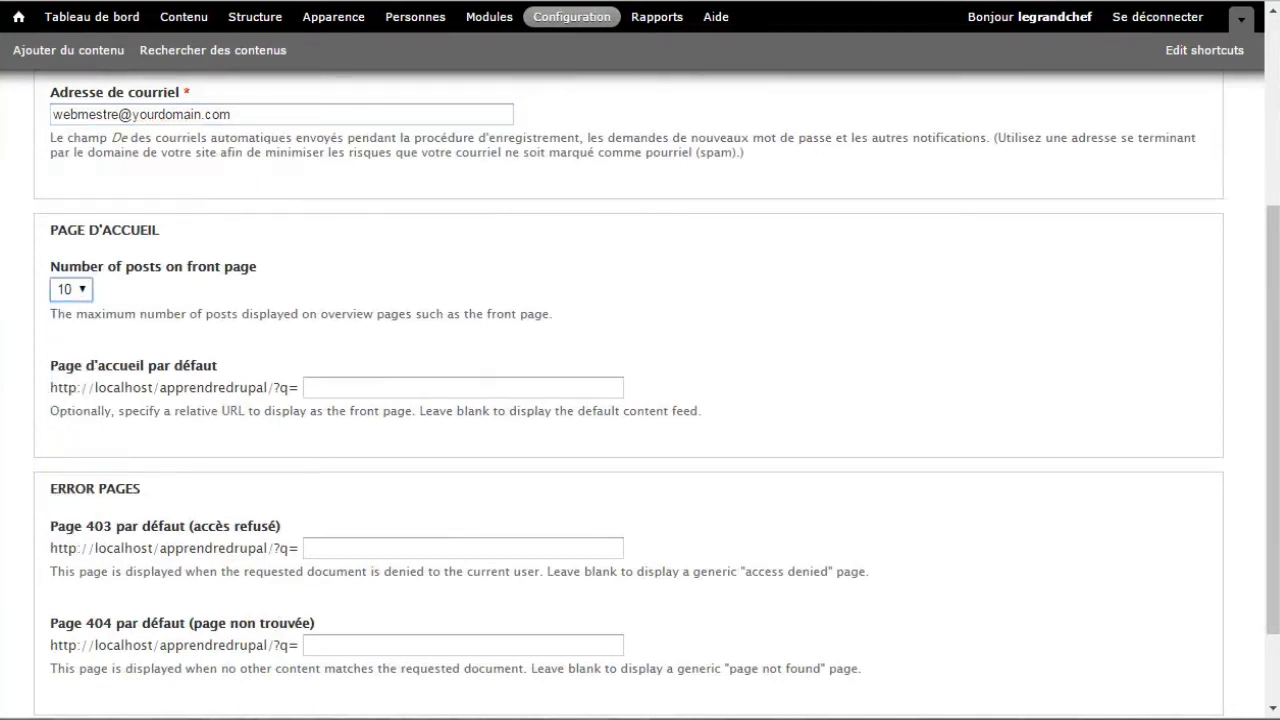
pyautogui.press('Tab')
pyautogui.write('pagedaccueil')
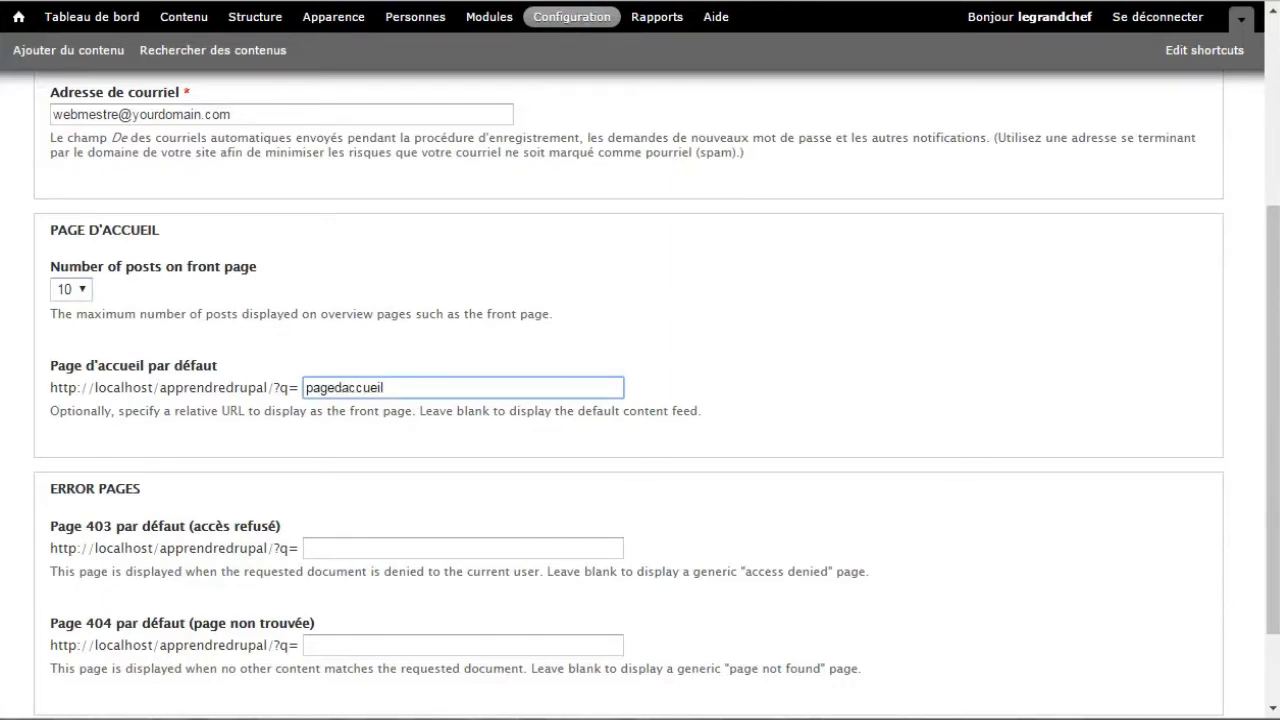
# - Set the default 403 page to erreur403 and the default 404 page to erreur404, and save the site information
pyautogui.click(463, 548)
pyautogui.write('erreur403')
pyautogui.click(463, 645)
pyautogui.write('erreur404')
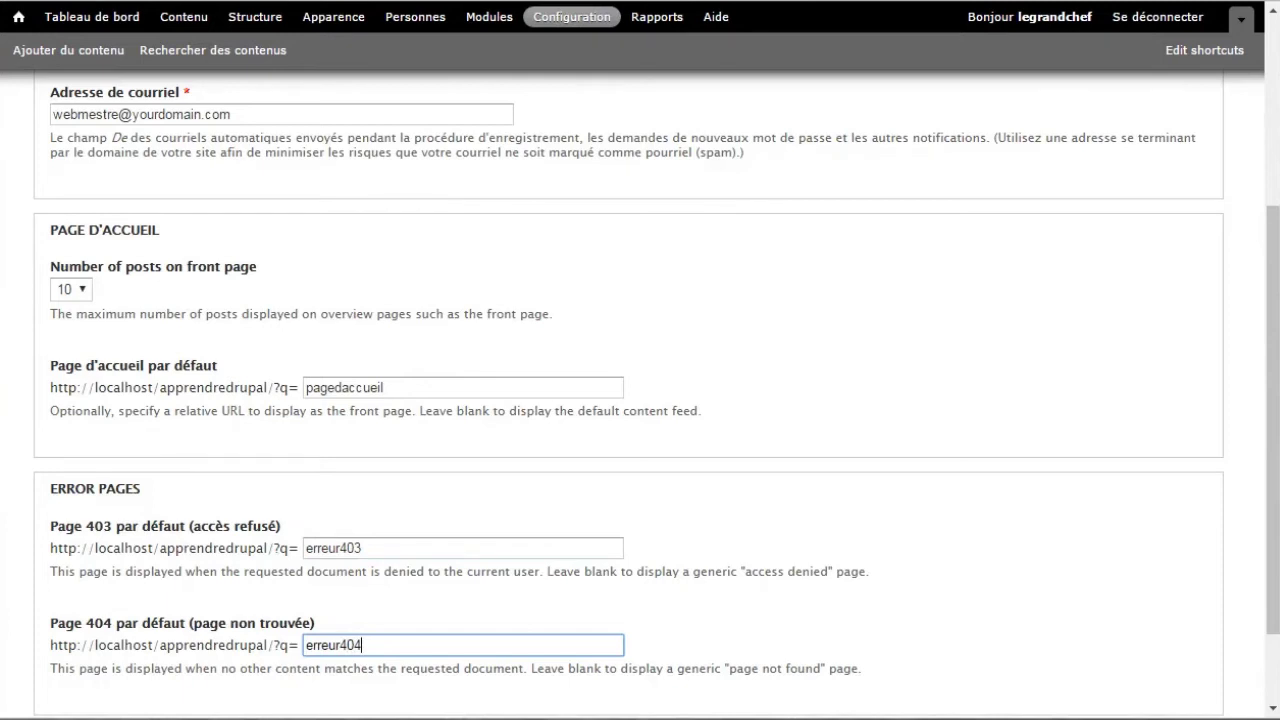
pyautogui.scroll(-2, 640, 400)
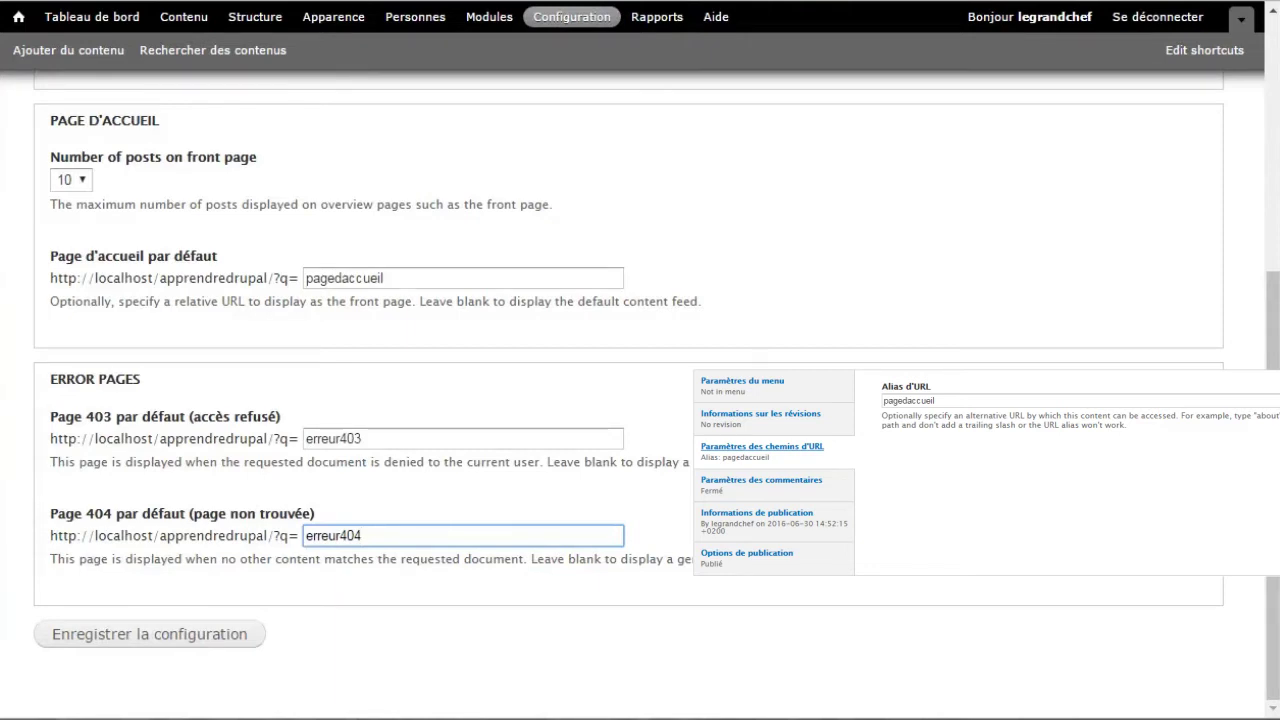
pyautogui.press('Return')
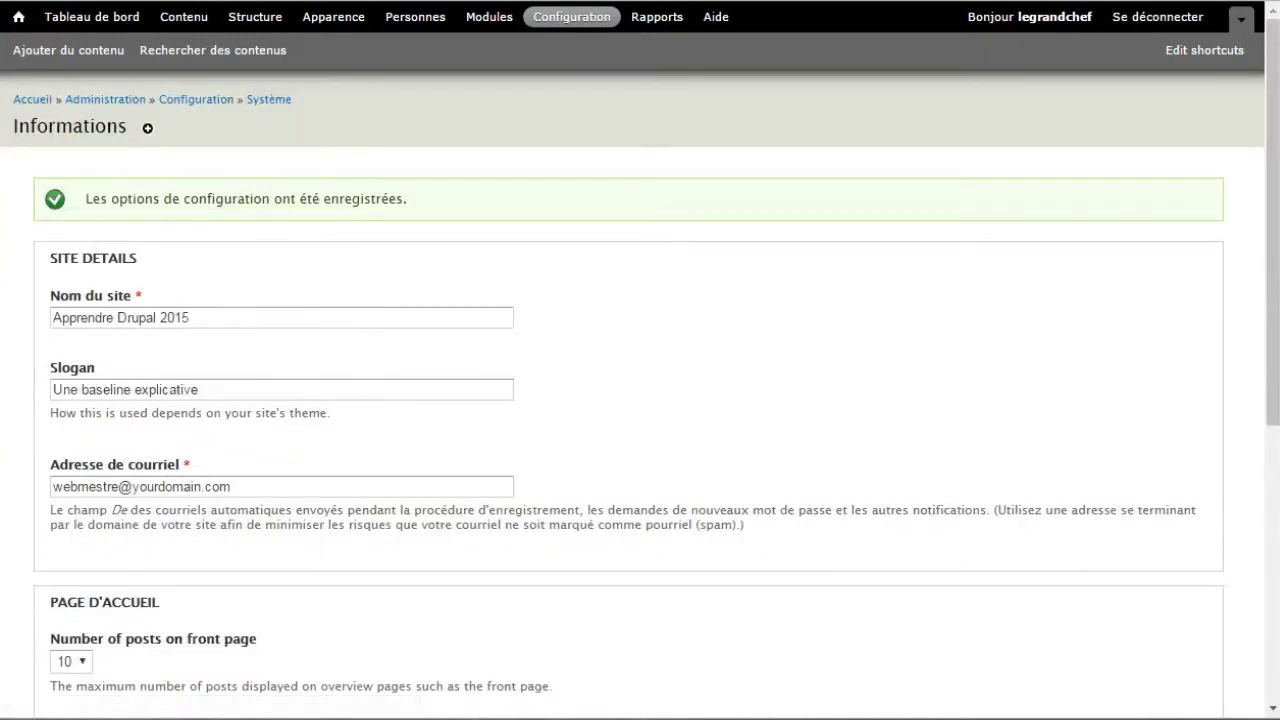
# - Open the account settings and set the name for anonymous users to "Cher visiteur"
pyautogui.click(196, 99)
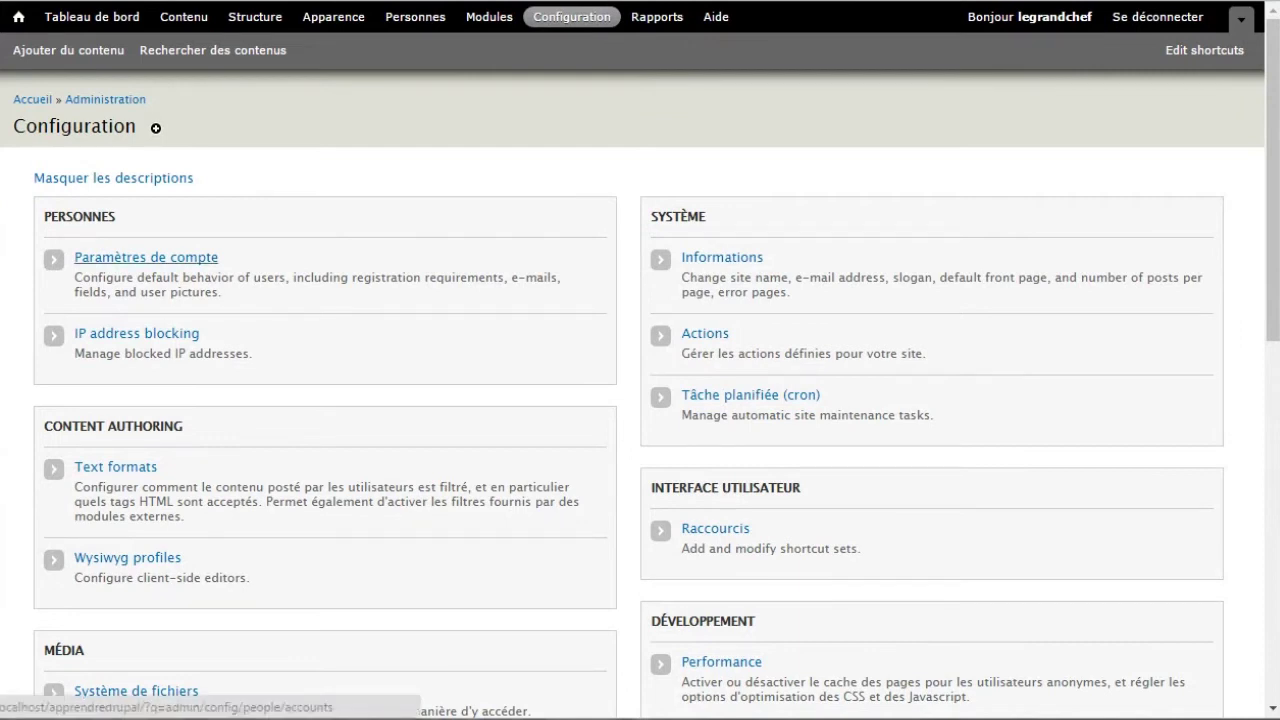
pyautogui.click(146, 257)
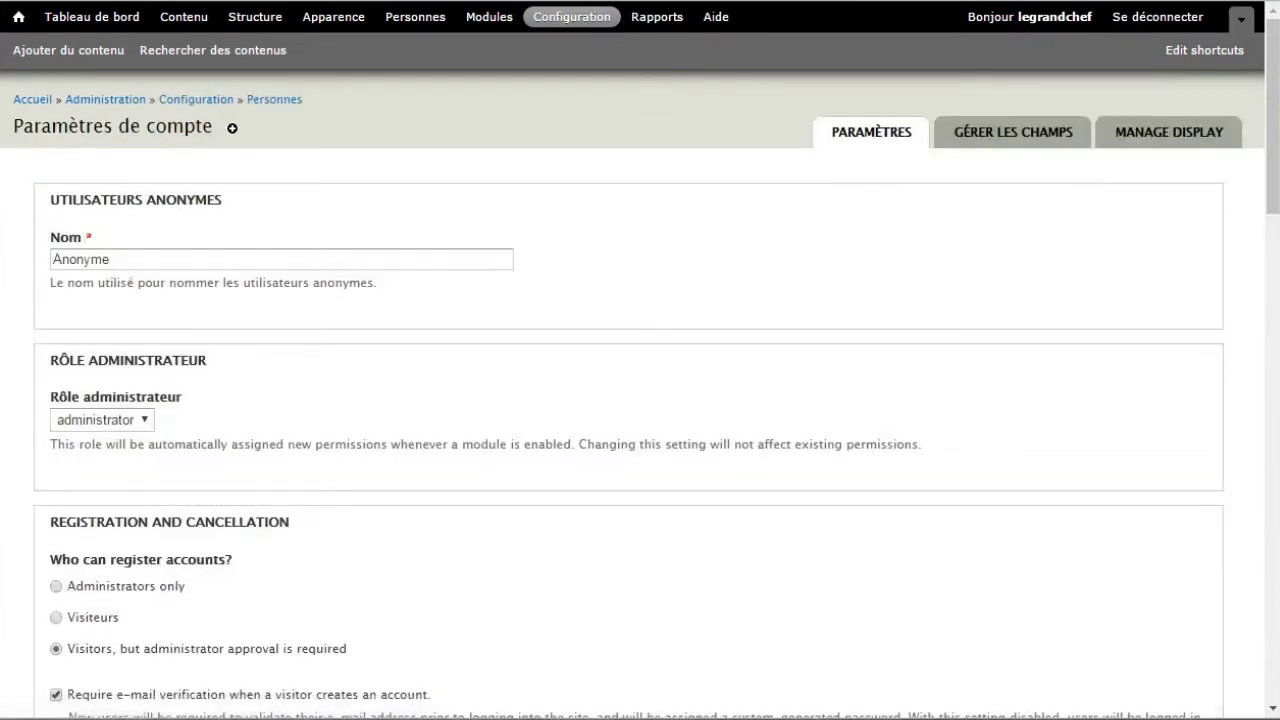
pyautogui.doubleClick(80, 259)
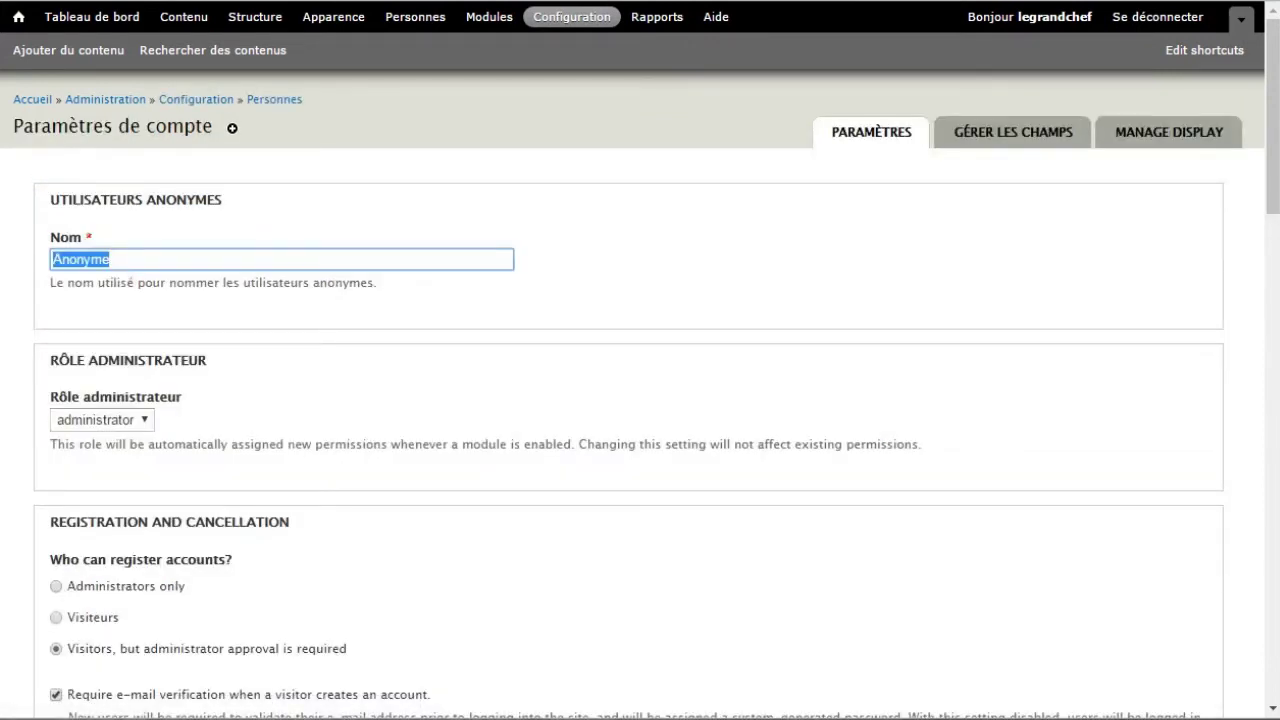
pyautogui.write('Cher visiteur')
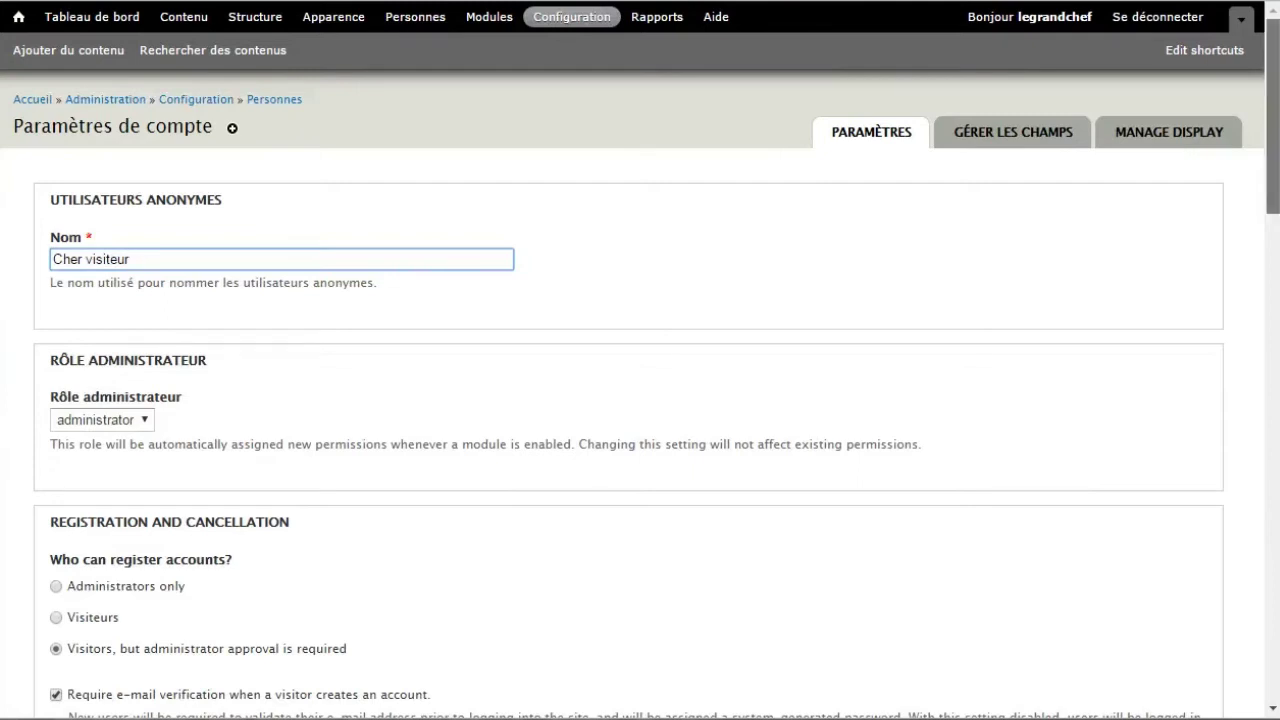
# - Set the administrator role to Webmestre in the account settings
pyautogui.scroll(-2, 640, 400)
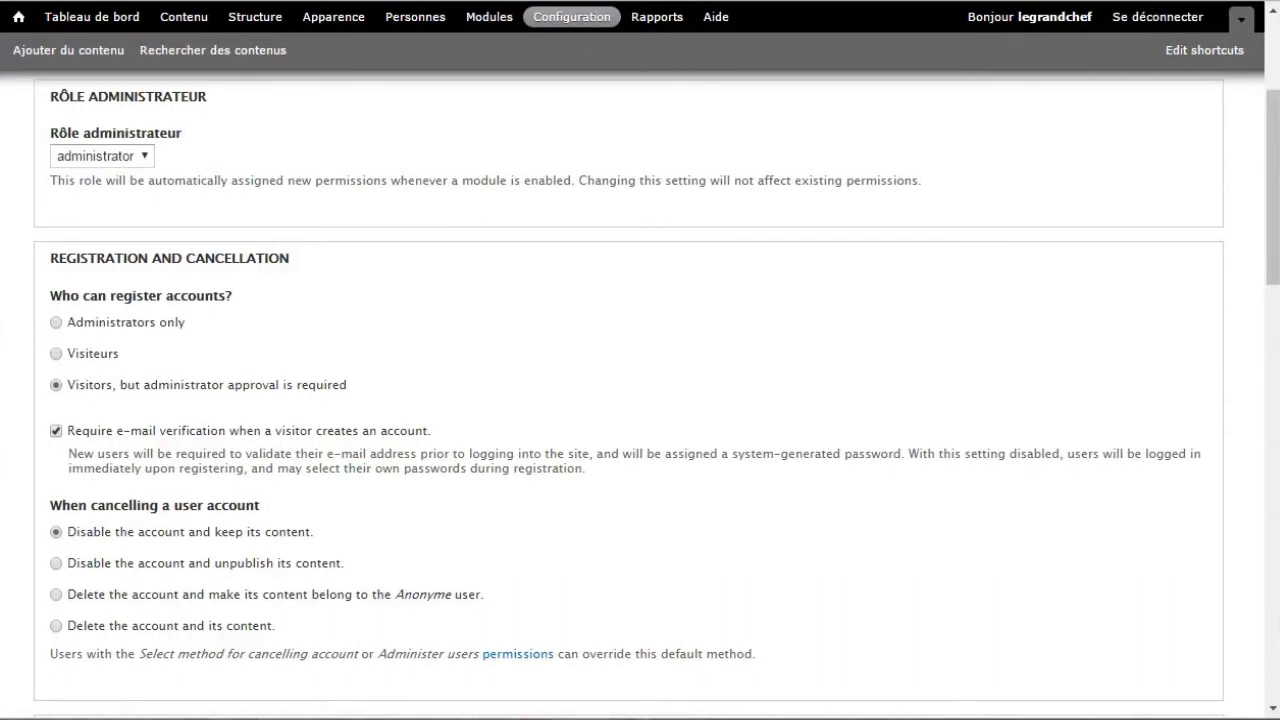
pyautogui.click(102, 156)
pyautogui.press('w')
pyautogui.press('Return')
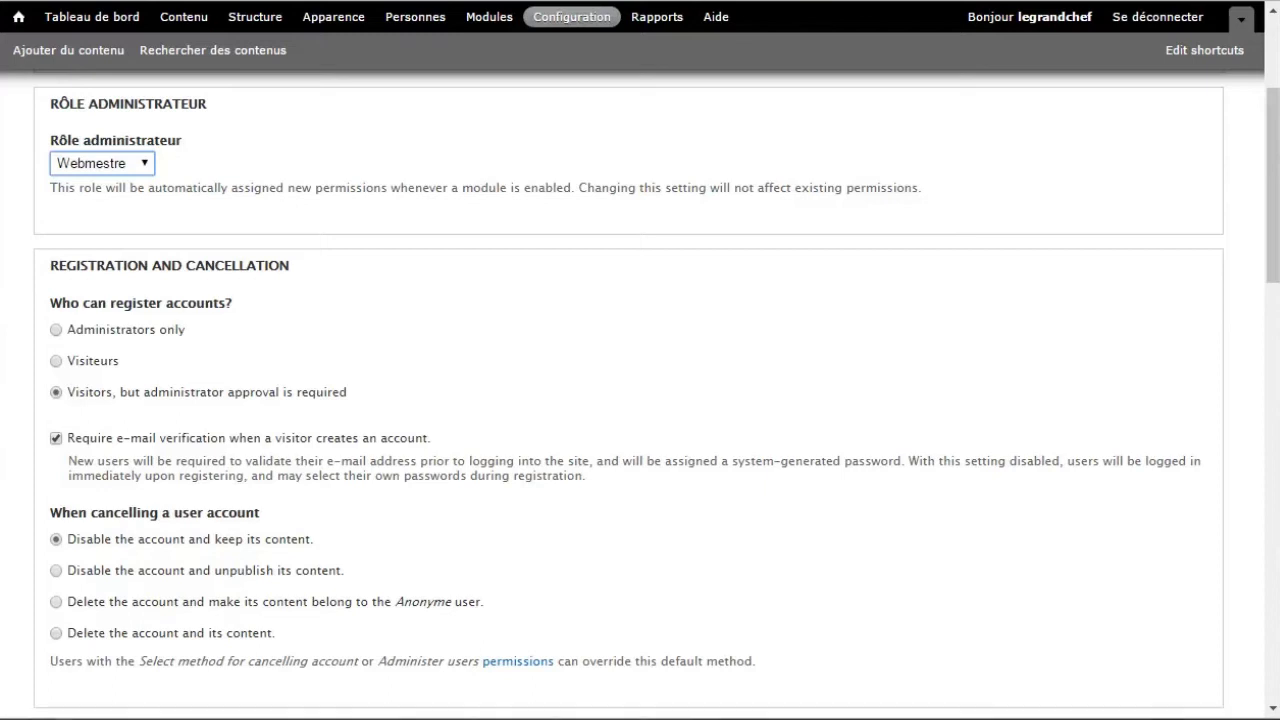
# - Try each account registration option, return to "Visitors, but administrator approval is required", and switch e-mail verification off and on again
pyautogui.click(56, 329)
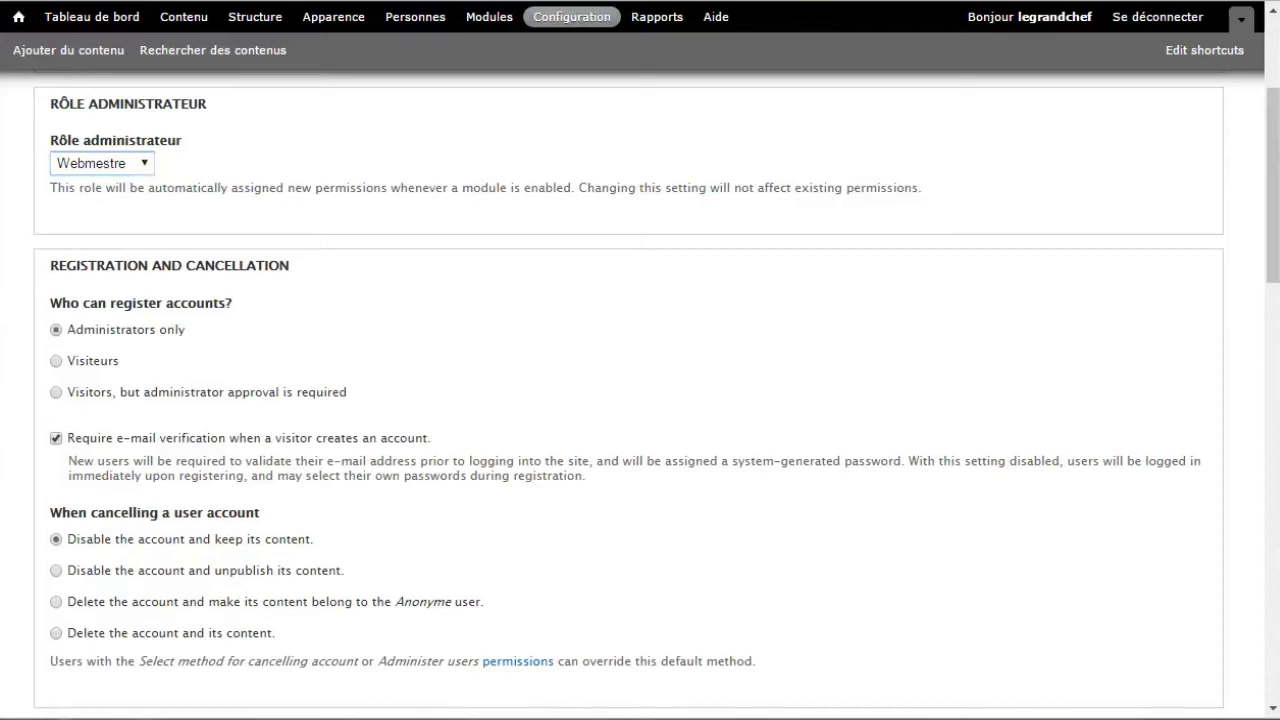
pyautogui.click(56, 360)
pyautogui.click(56, 392)
pyautogui.click(56, 438)
pyautogui.click(56, 438)
pyautogui.moveTo(586, 476); pyautogui.dragTo(66, 438)
# - Step through the account cancellation options and return to "Disable the account and keep its content"
pyautogui.moveTo(67, 539)
pyautogui.mouseDown()
pyautogui.moveTo(316, 539)
pyautogui.moveTo(204, 570)
pyautogui.moveTo(65, 539)
pyautogui.mouseUp()
pyautogui.click(56, 570)
pyautogui.press('Down')
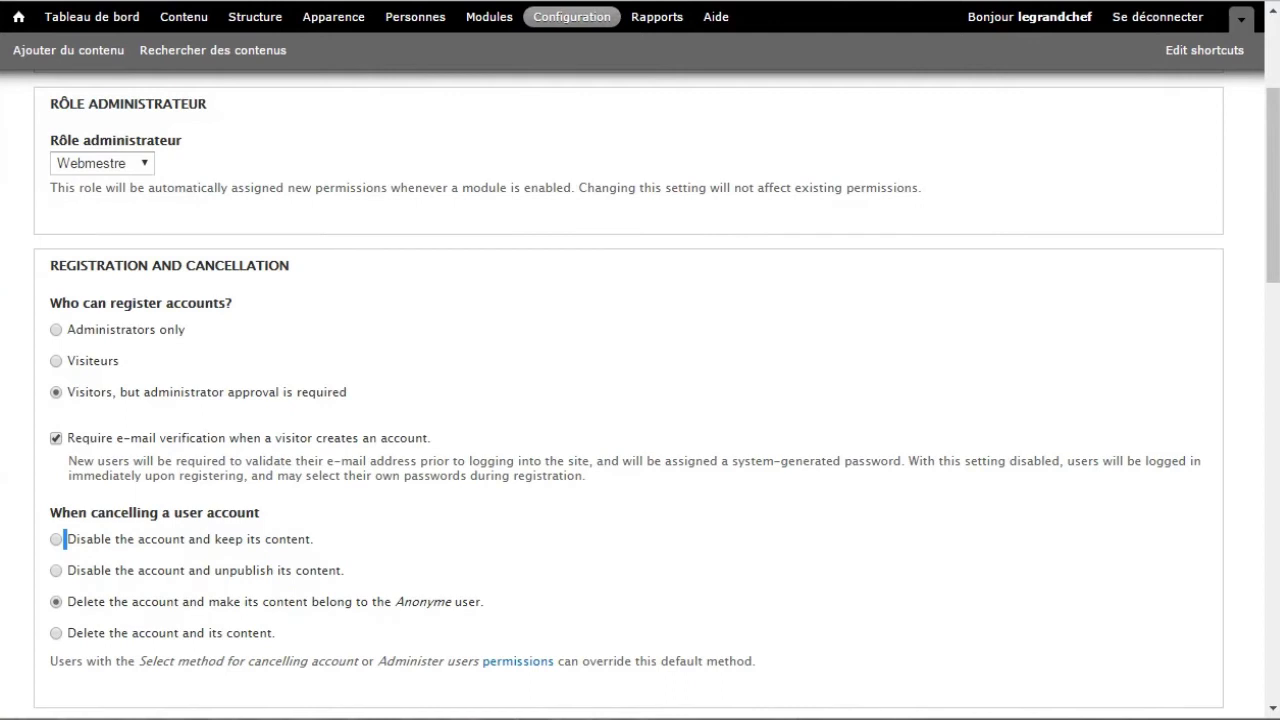
pyautogui.press('Down')
pyautogui.press('Down')
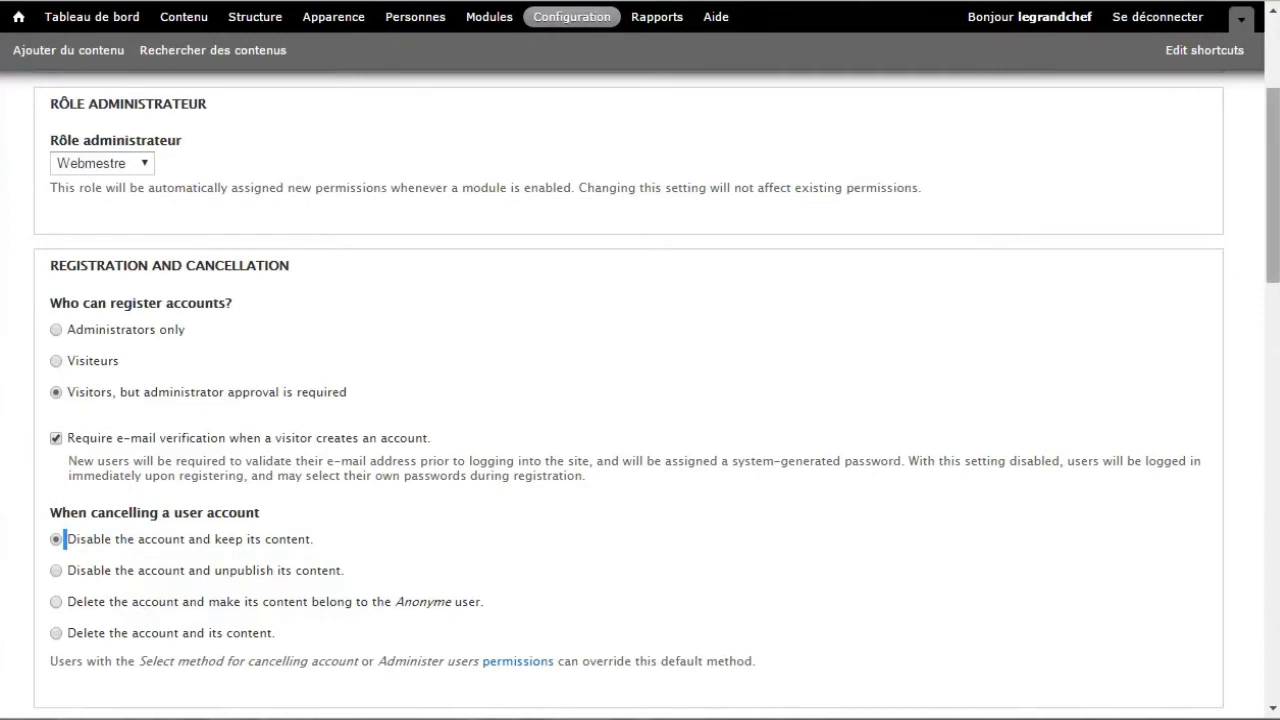
# - Disable user pictures in the personalization settings and enable them again
pyautogui.scroll(-3, 640, 400)
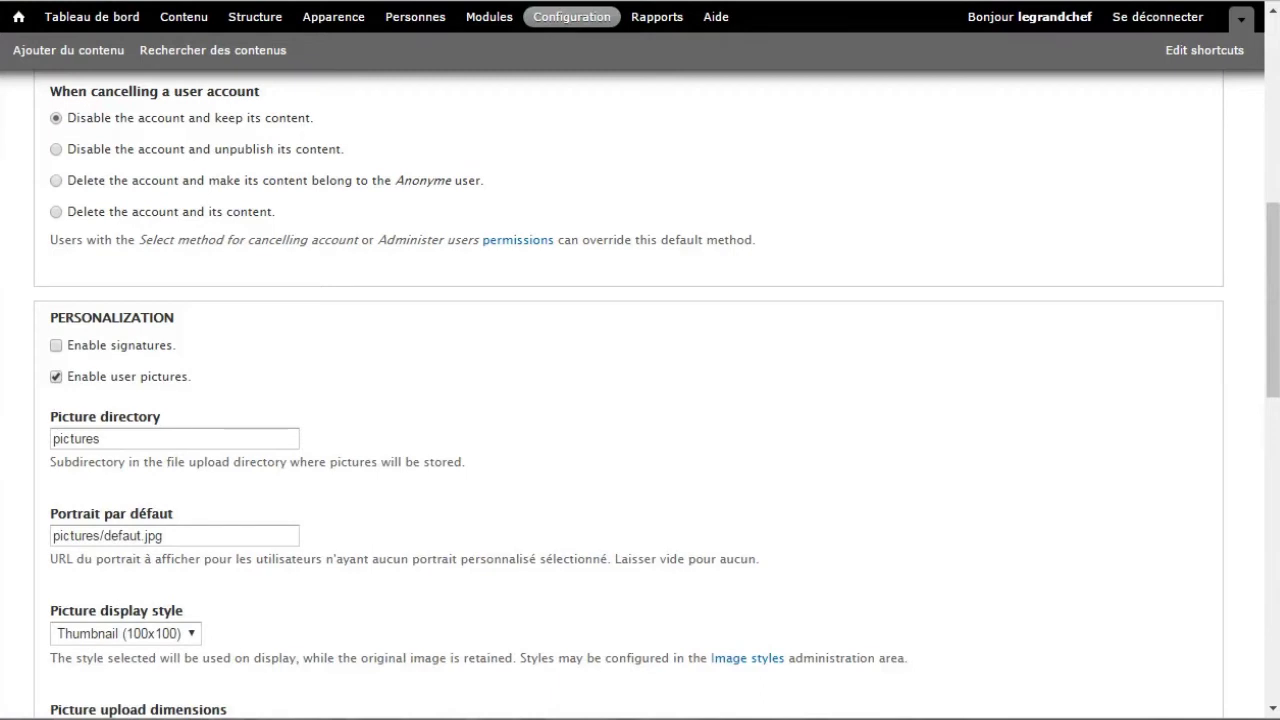
pyautogui.doubleClick(76, 438)
pyautogui.click(56, 345)
pyautogui.click(56, 376)
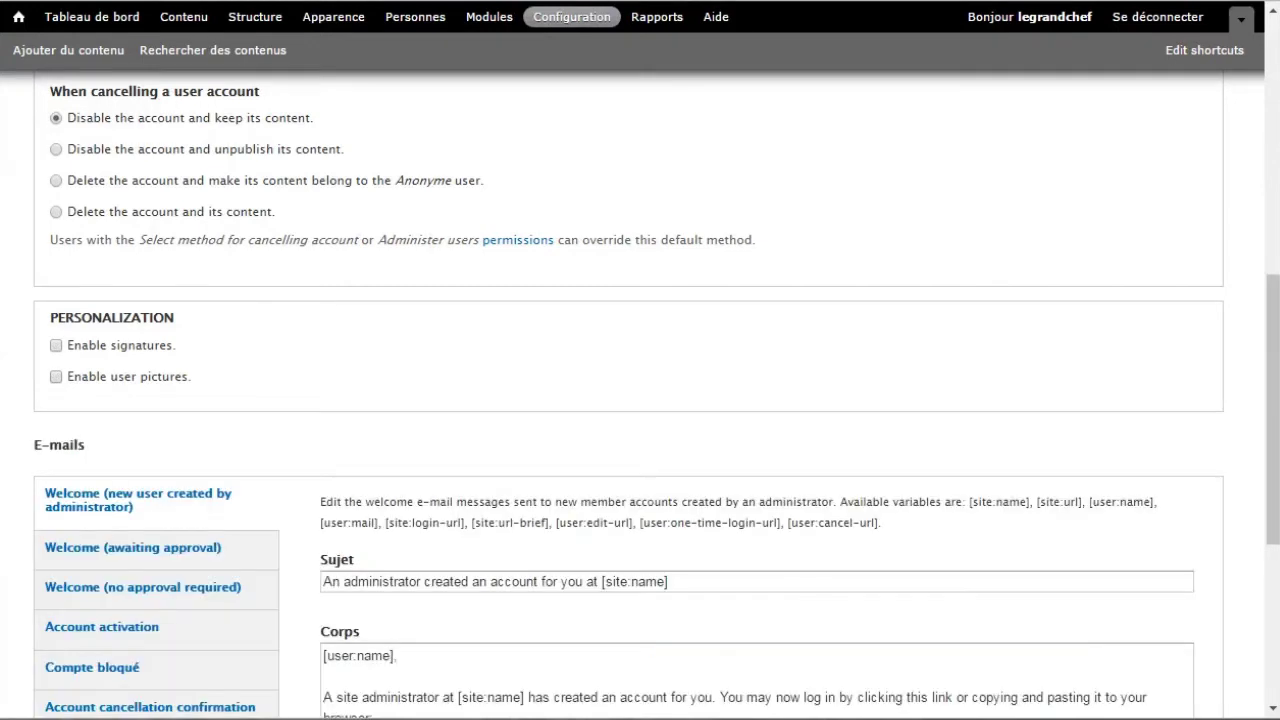
pyautogui.click(56, 376)
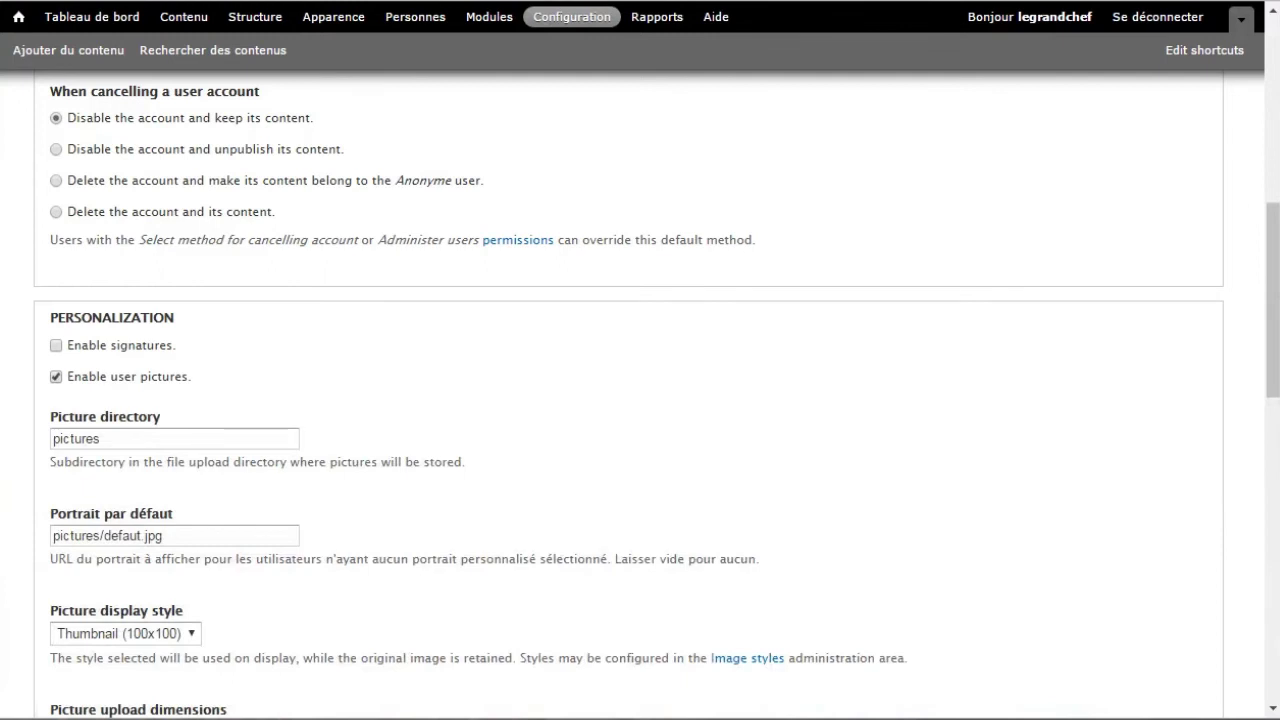
# - Check the available picture display styles for user pictures and keep Thumbnail (100x100)
pyautogui.scroll(-3, 640, 400)
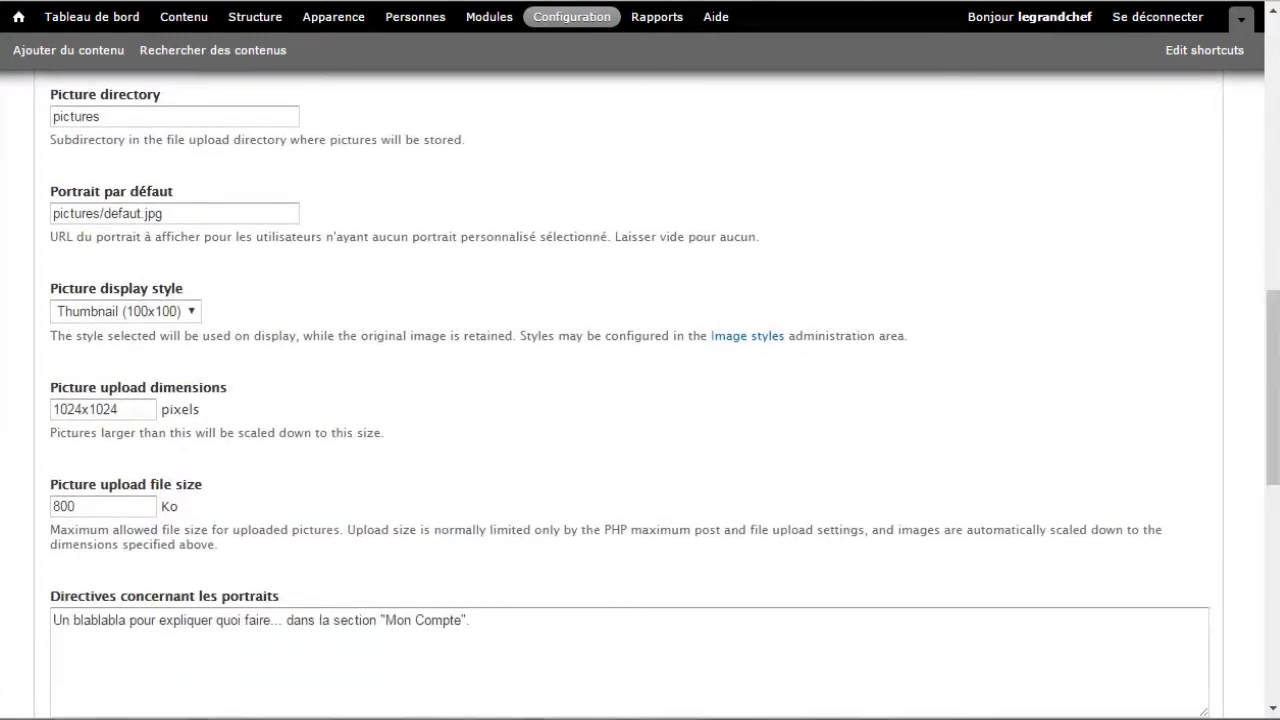
pyautogui.click(125, 311)
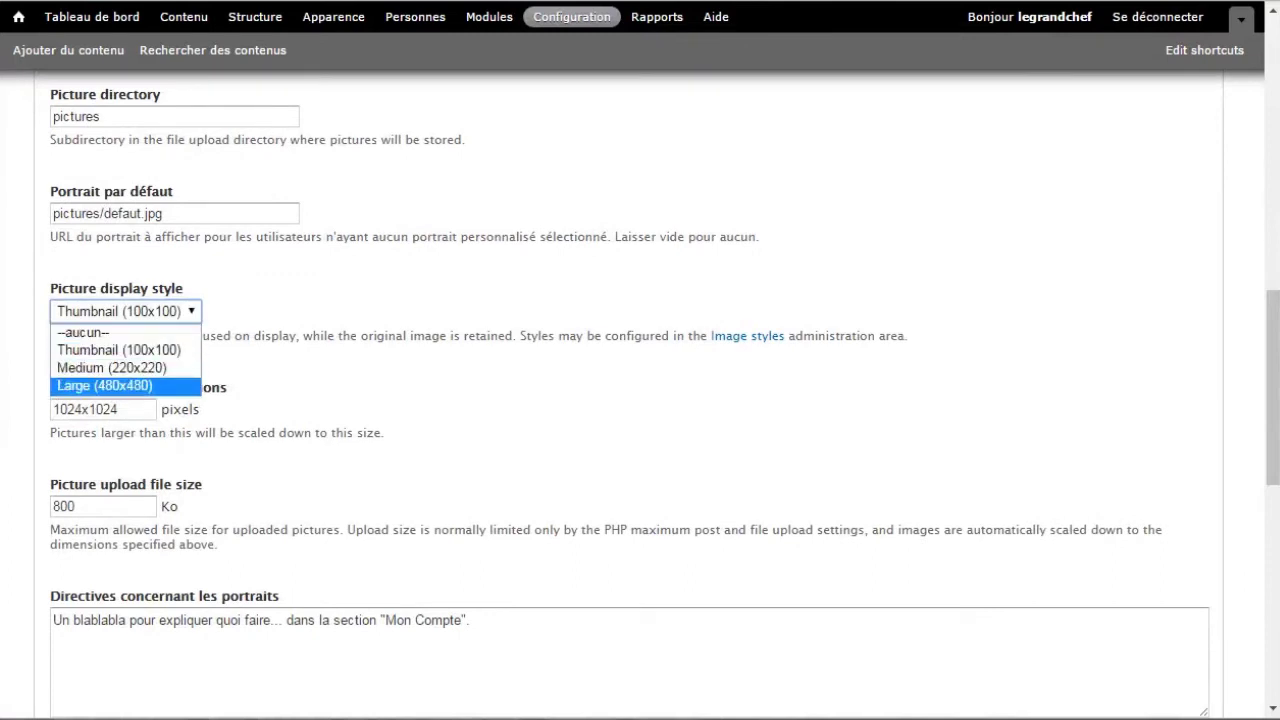
pyautogui.click(118, 349)
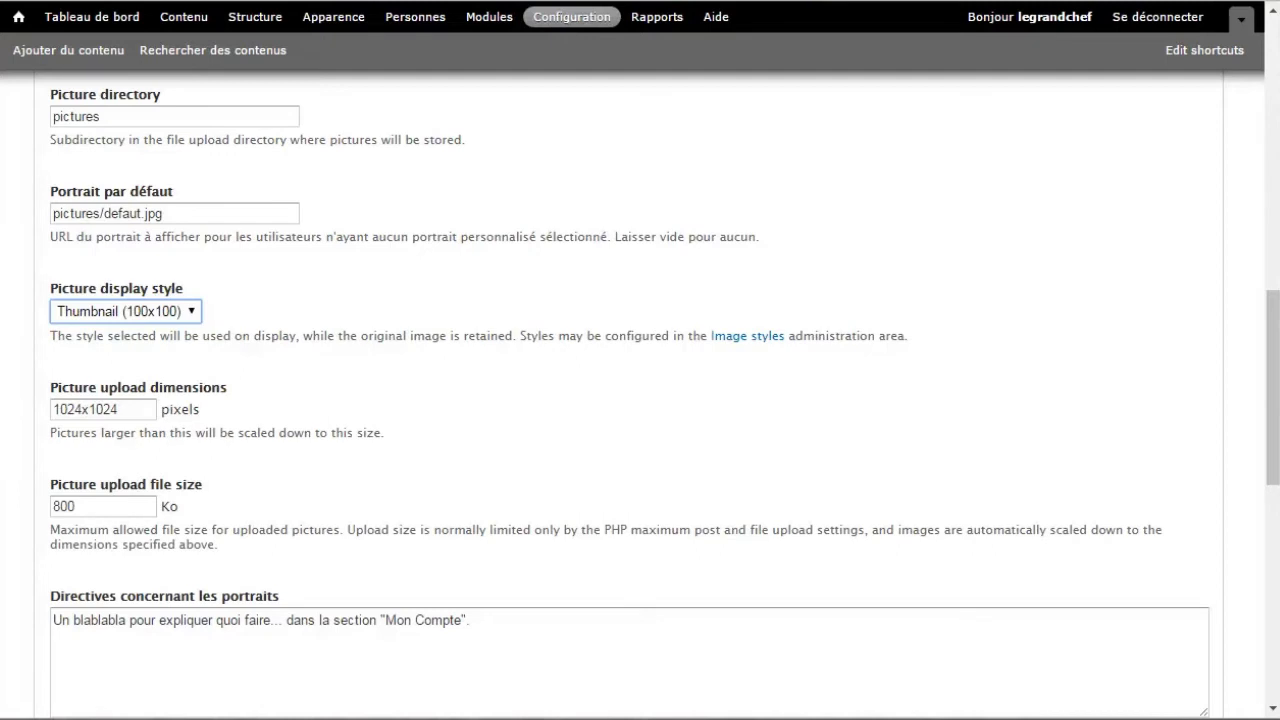
# - Examine the account e-mail templates, from the welcome messages through account activation, blocking and cancellation to password recovery
pyautogui.scroll(-6, 640, 400)
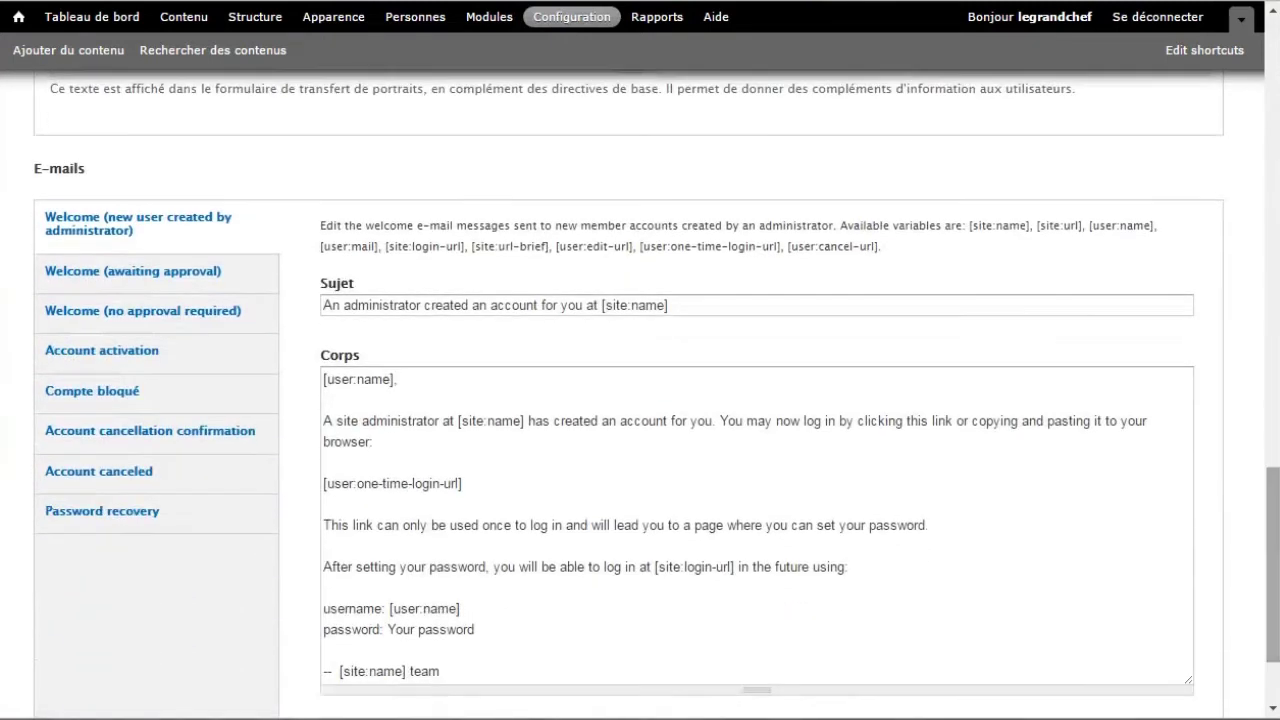
pyautogui.scroll(-1, 640, 400)
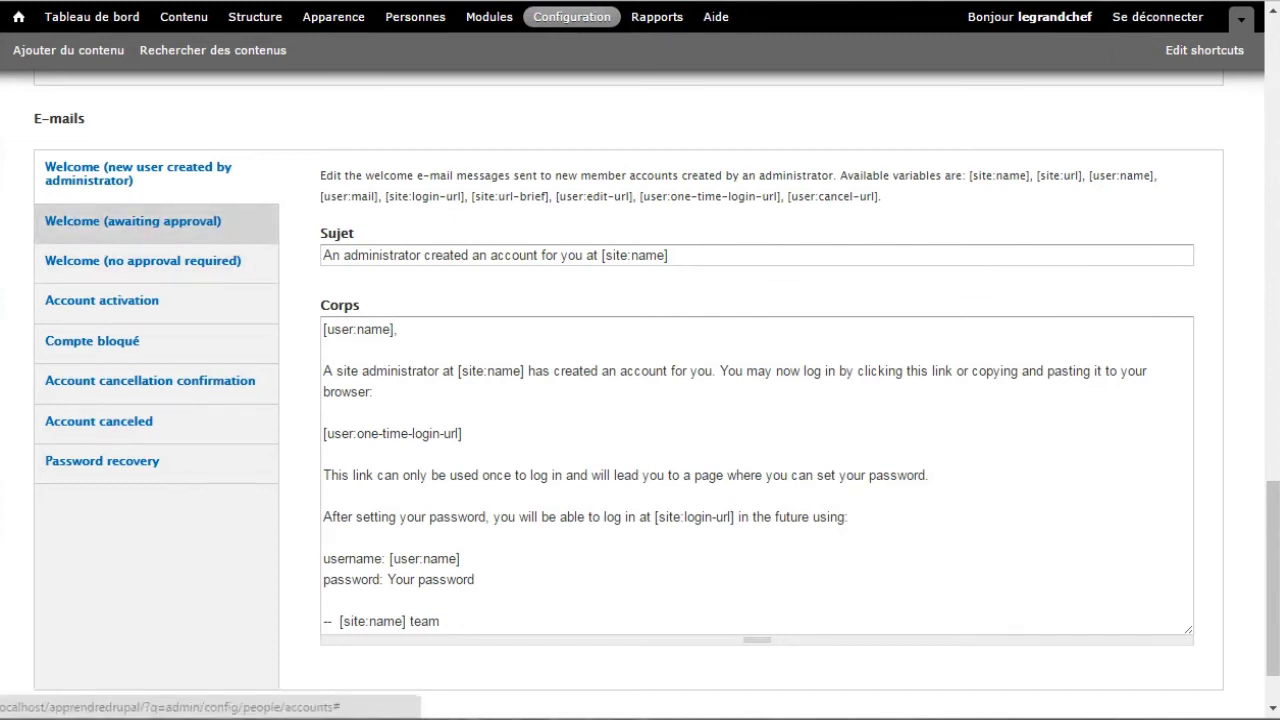
pyautogui.click(133, 221)
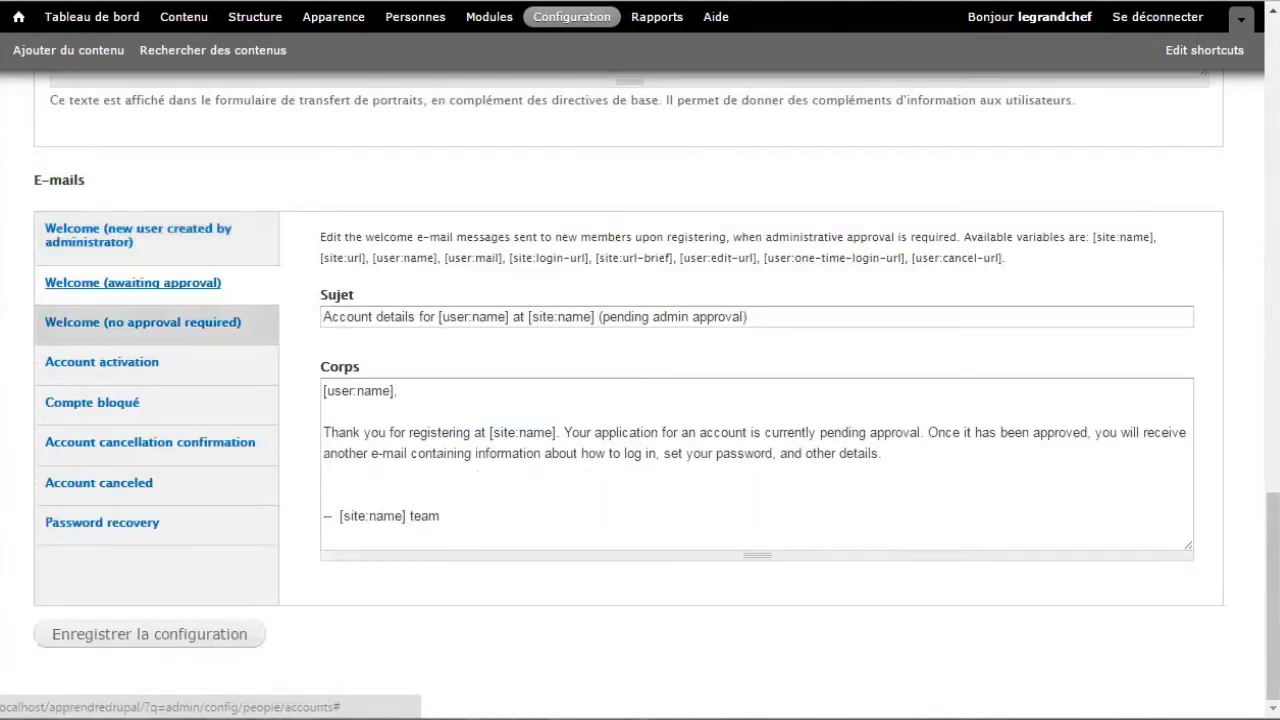
pyautogui.click(143, 322)
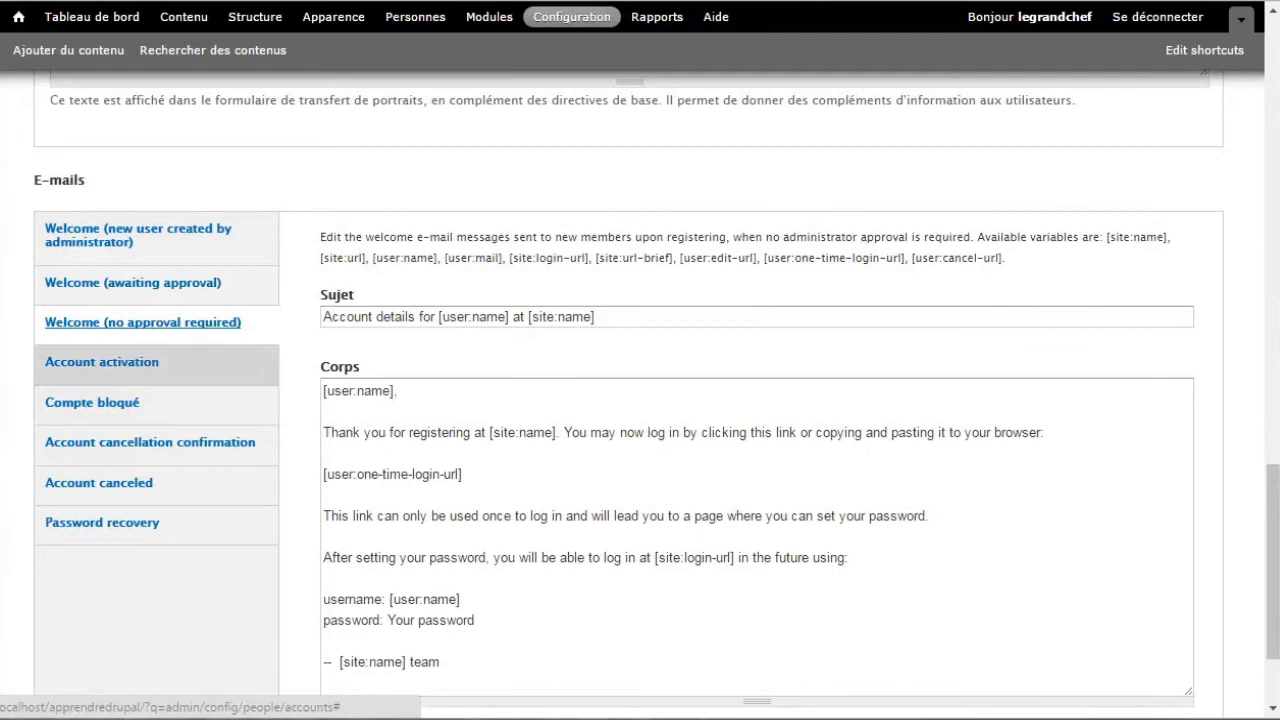
pyautogui.click(101, 362)
pyautogui.click(92, 402)
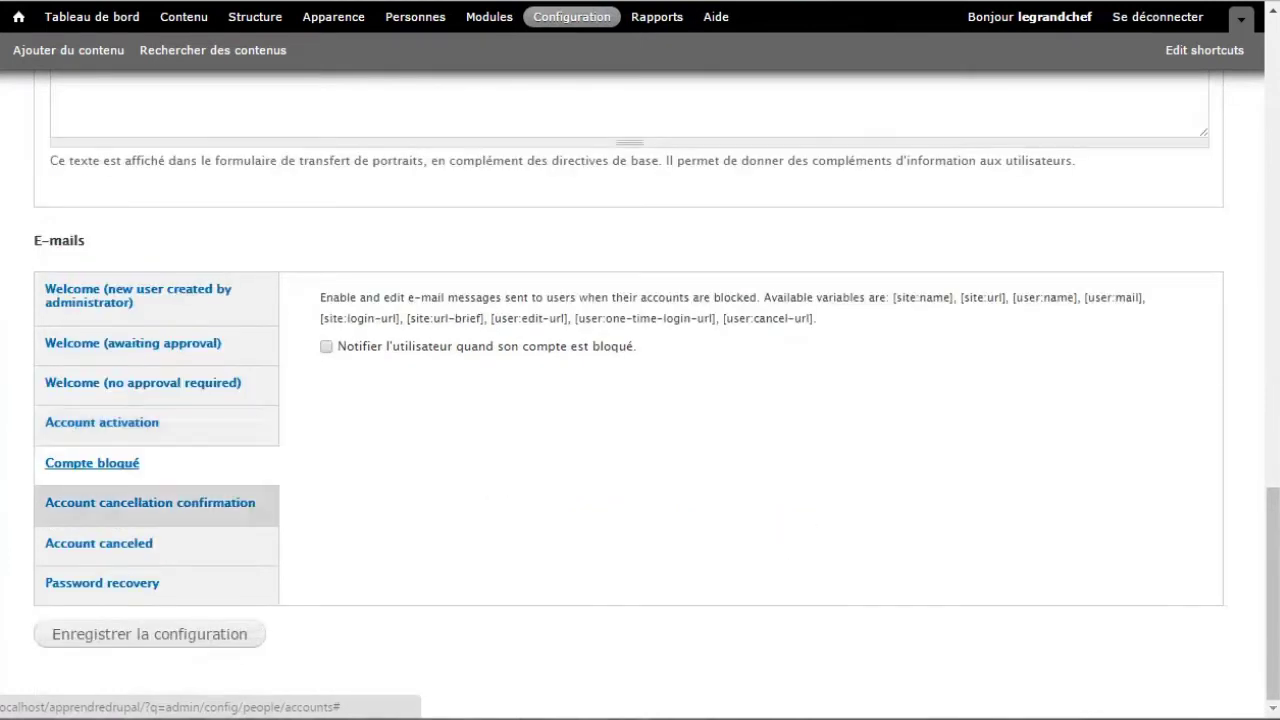
pyautogui.click(150, 502)
pyautogui.click(98, 543)
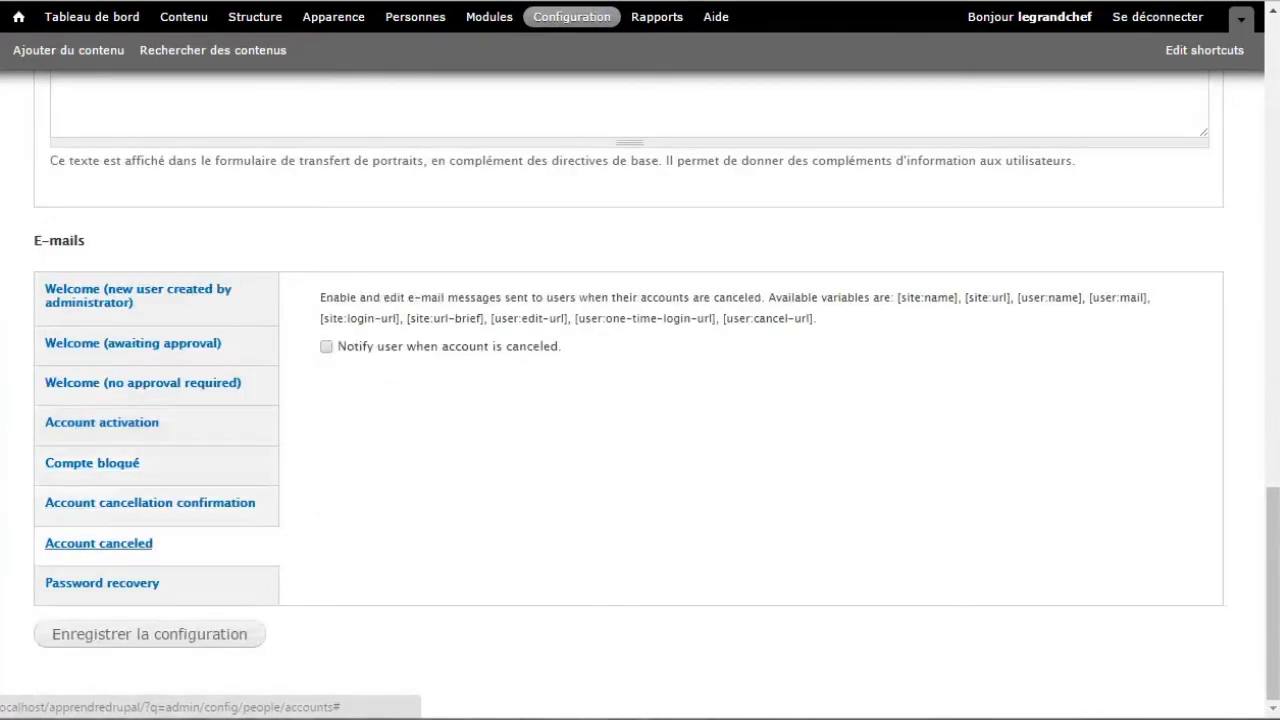
pyautogui.click(102, 582)
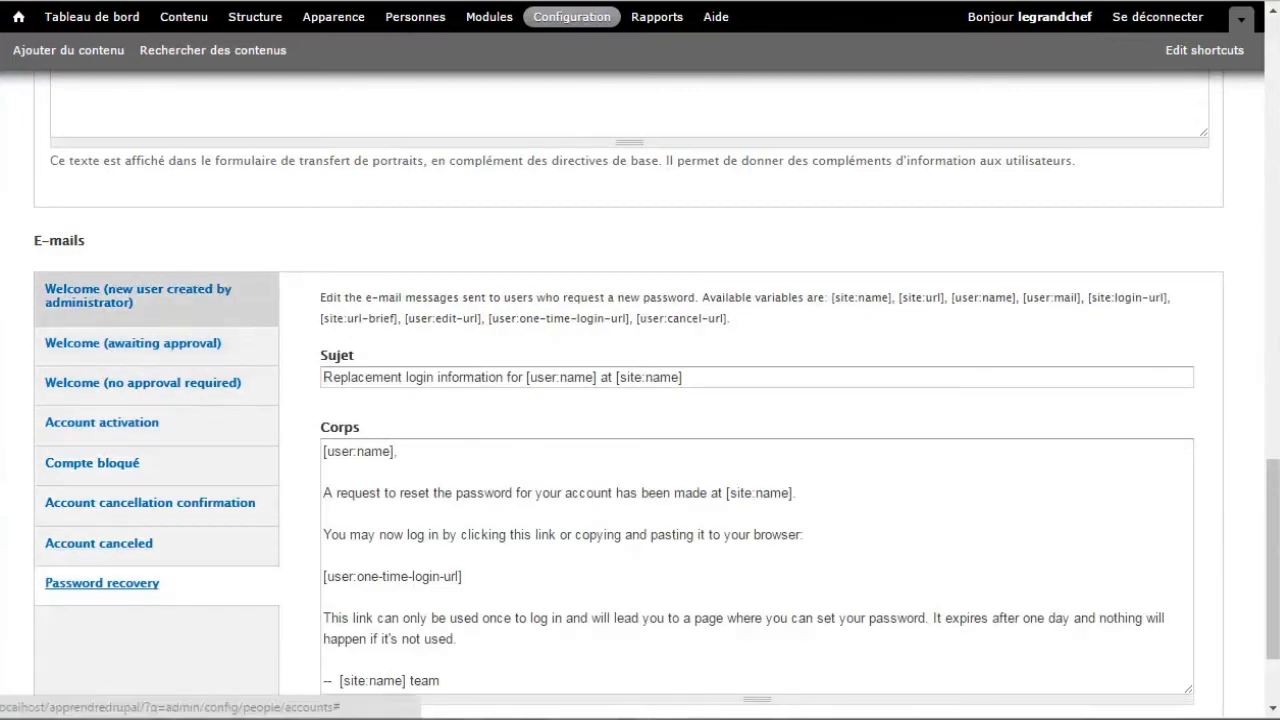
# - Examine the [user:name] and [user:one-time-login-url] variables in the welcome e-mail body for users created by an administrator
pyautogui.click(138, 295)
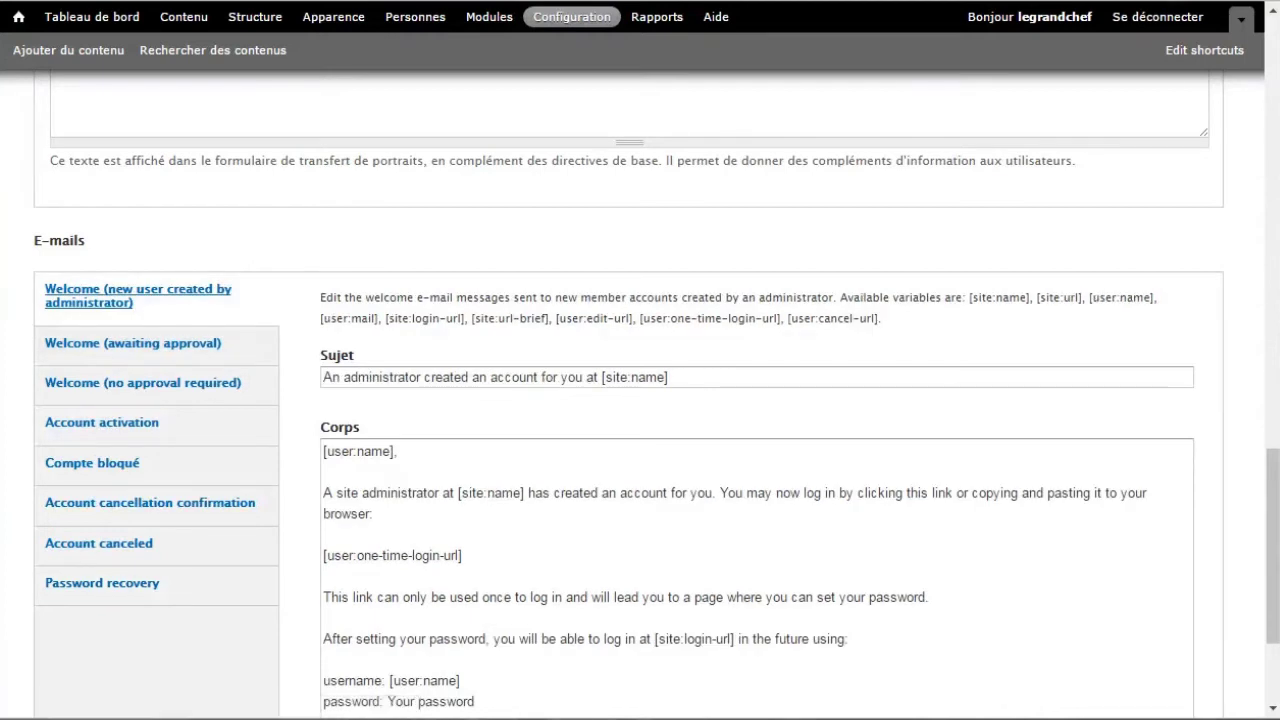
pyautogui.moveTo(1272, 546); pyautogui.dragTo(1272, 580)
pyautogui.moveTo(395, 322); pyautogui.dragTo(323, 322)
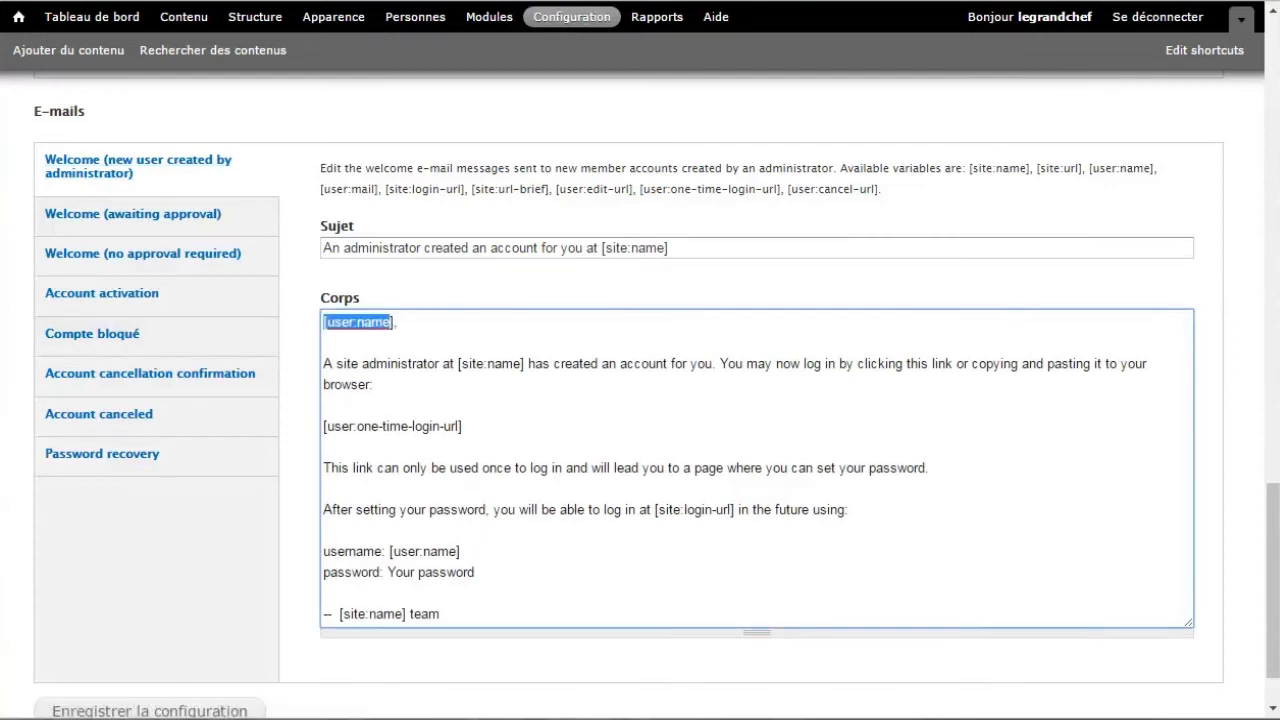
pyautogui.moveTo(461, 426); pyautogui.dragTo(323, 426)
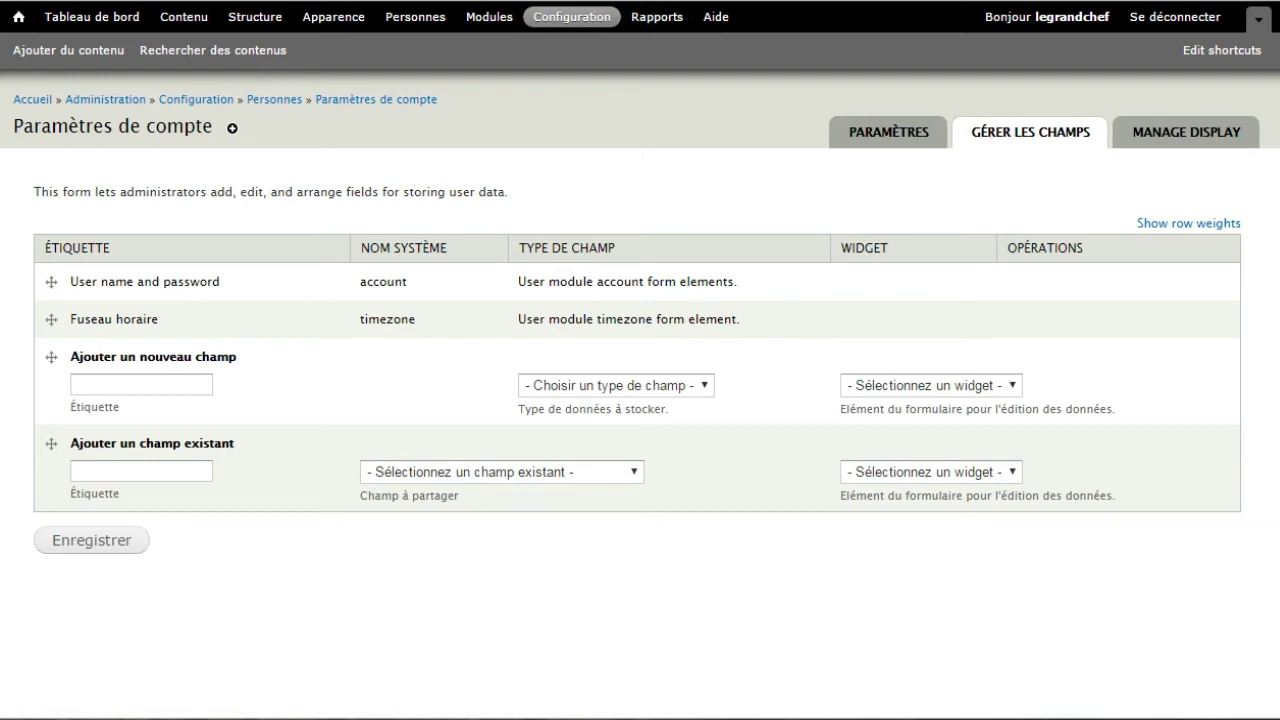
# - Examine the display settings for user profile fields, including the custom display settings for view modes
pyautogui.click(1186, 132)
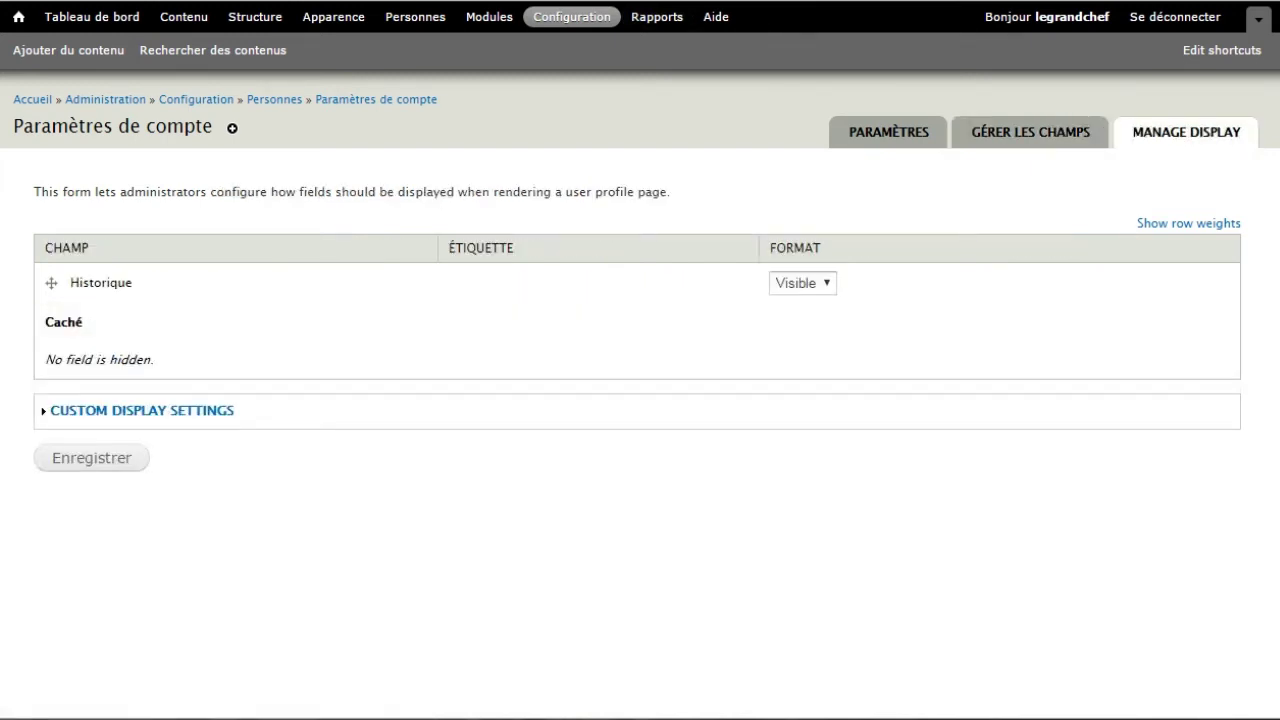
pyautogui.click(142, 410)
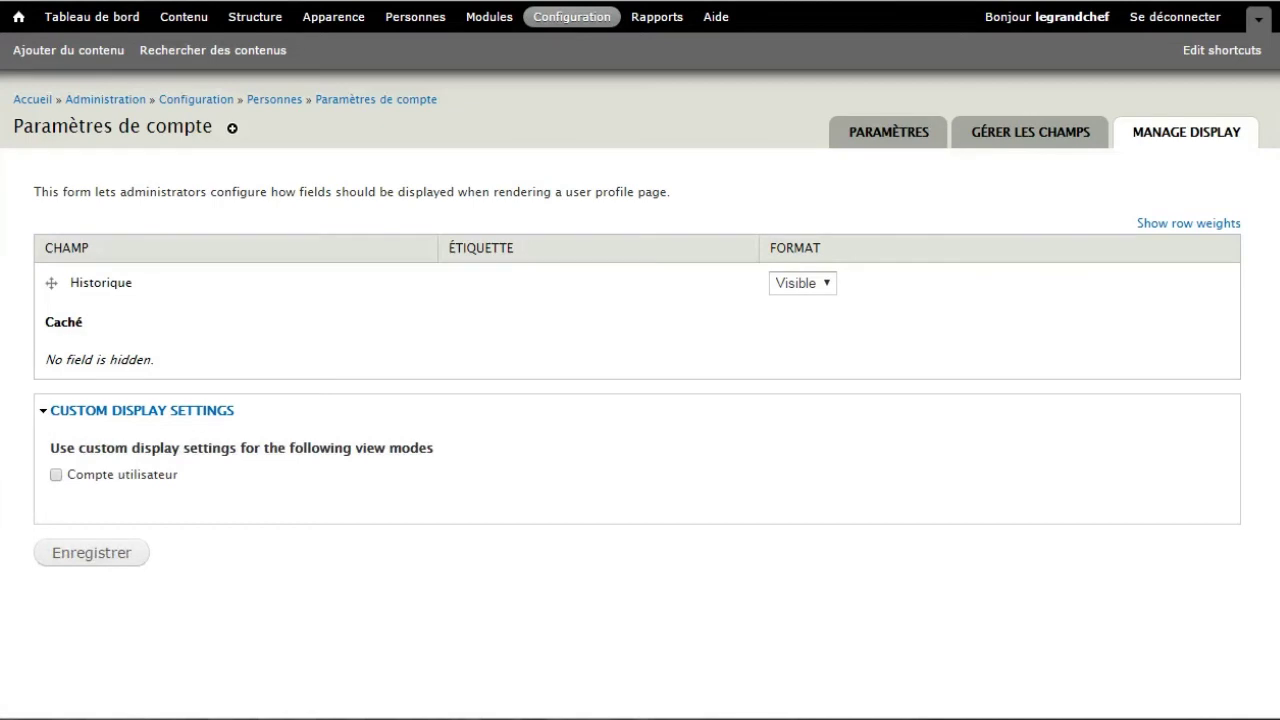
# - Block the IP address 192.168.0.255 from accessing the site
pyautogui.click(196, 99)
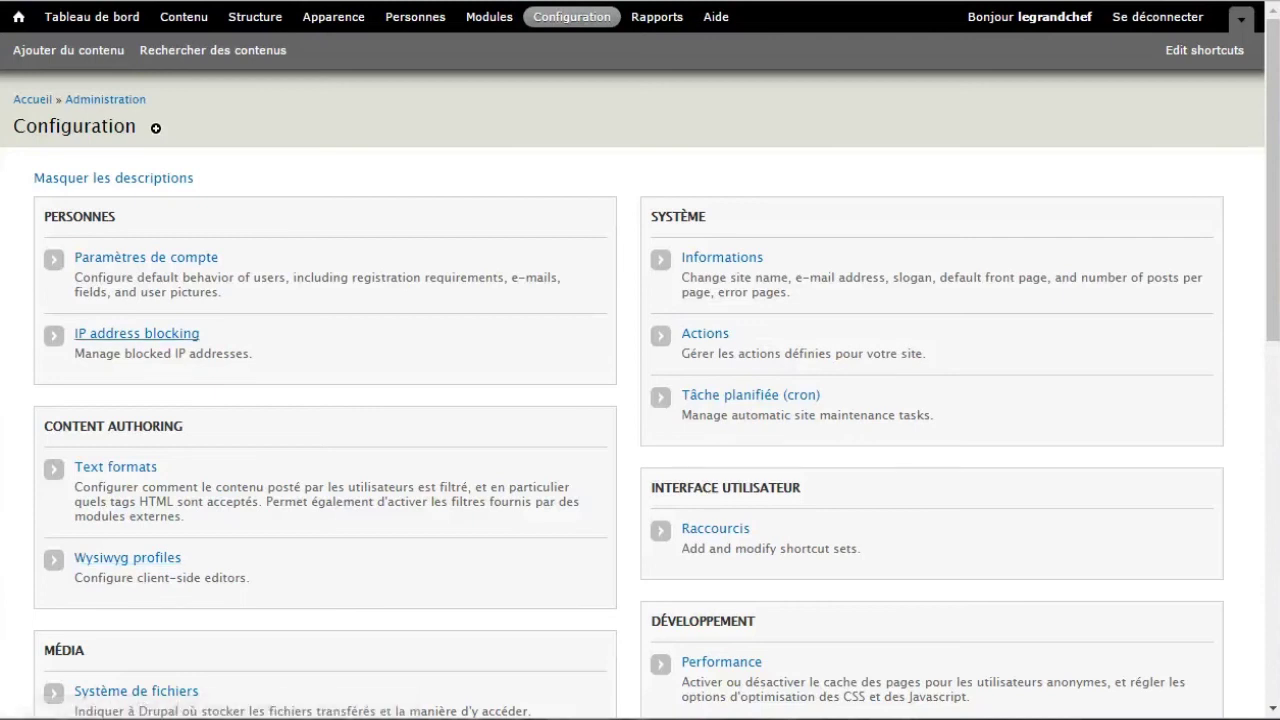
pyautogui.click(136, 333)
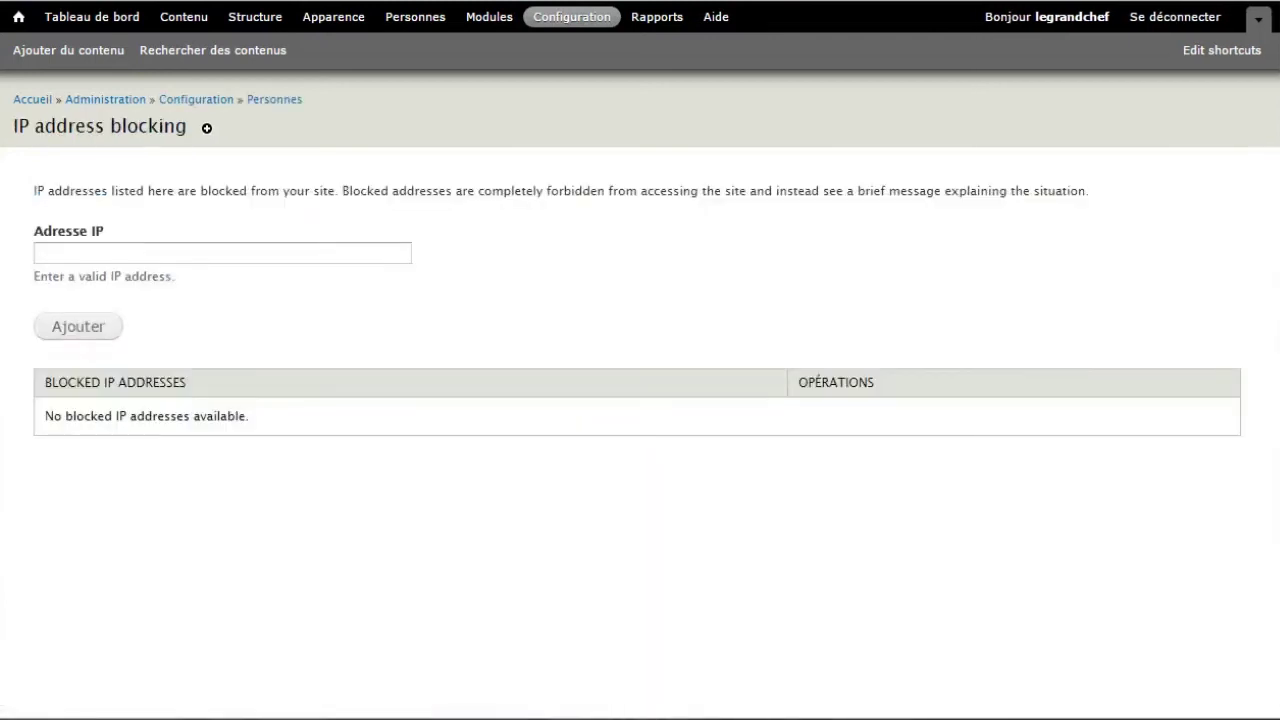
pyautogui.click(222, 253)
pyautogui.write('192.168.0')
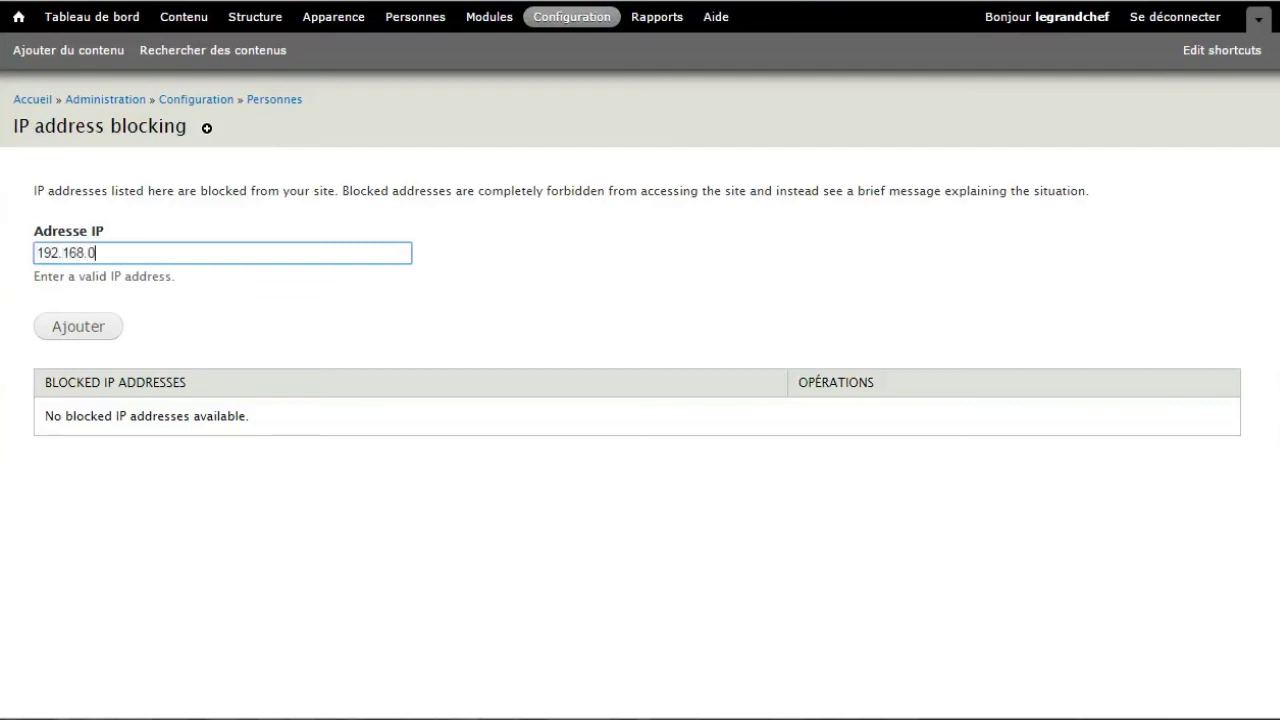
pyautogui.write('.255')
pyautogui.press('Return')
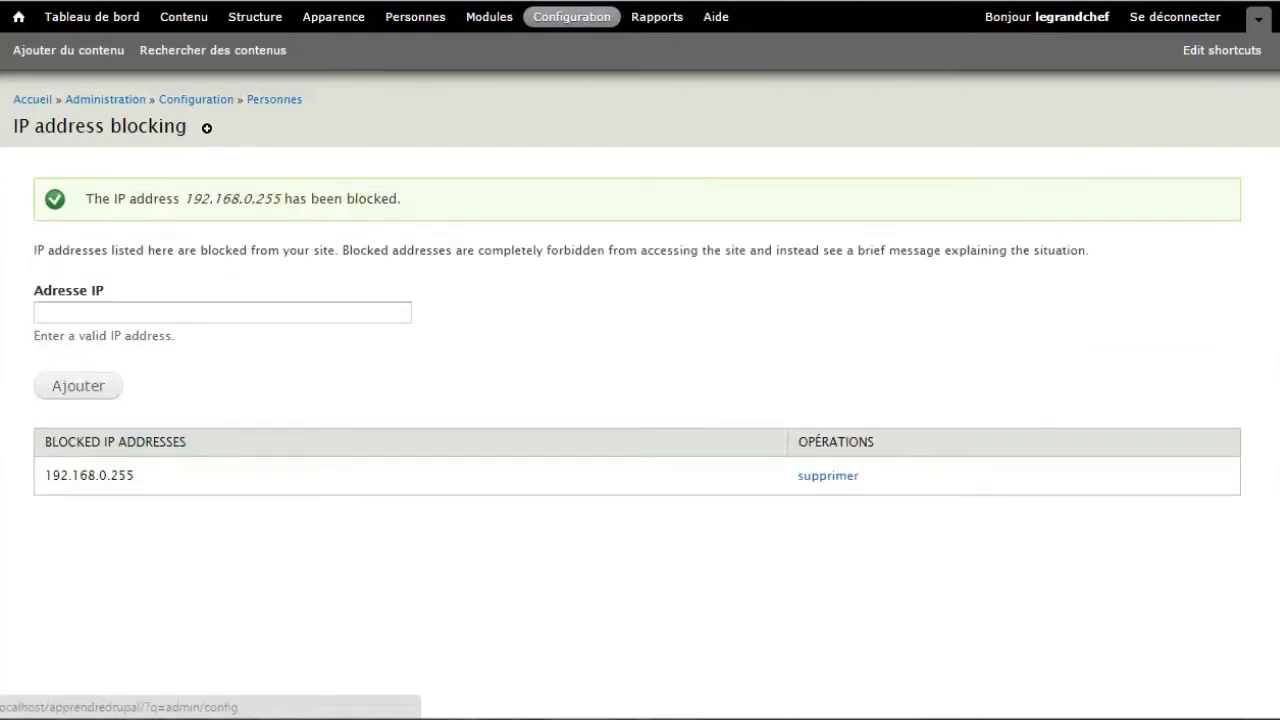
# - Examine the roles and enabled filters of the Filtered HTML text format, and return to the list of text formats
pyautogui.click(196, 99)
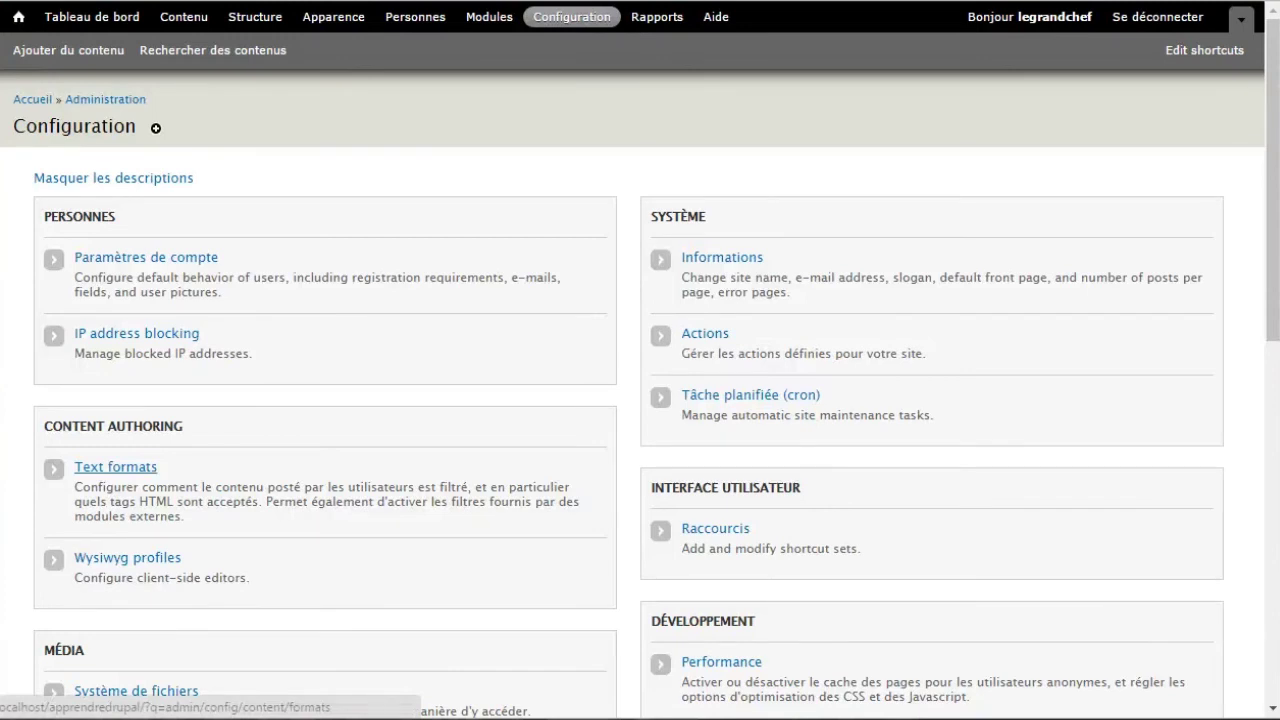
pyautogui.click(115, 467)
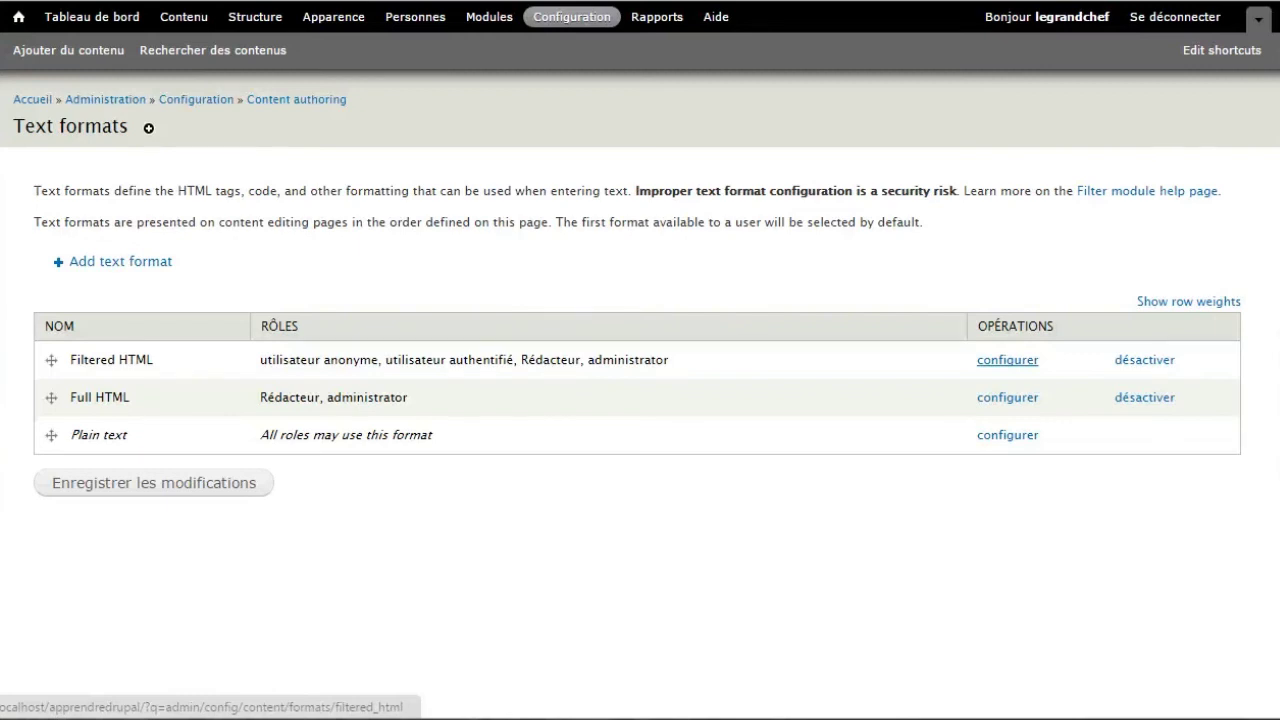
pyautogui.click(1007, 360)
pyautogui.scroll(-2, 157, 128)
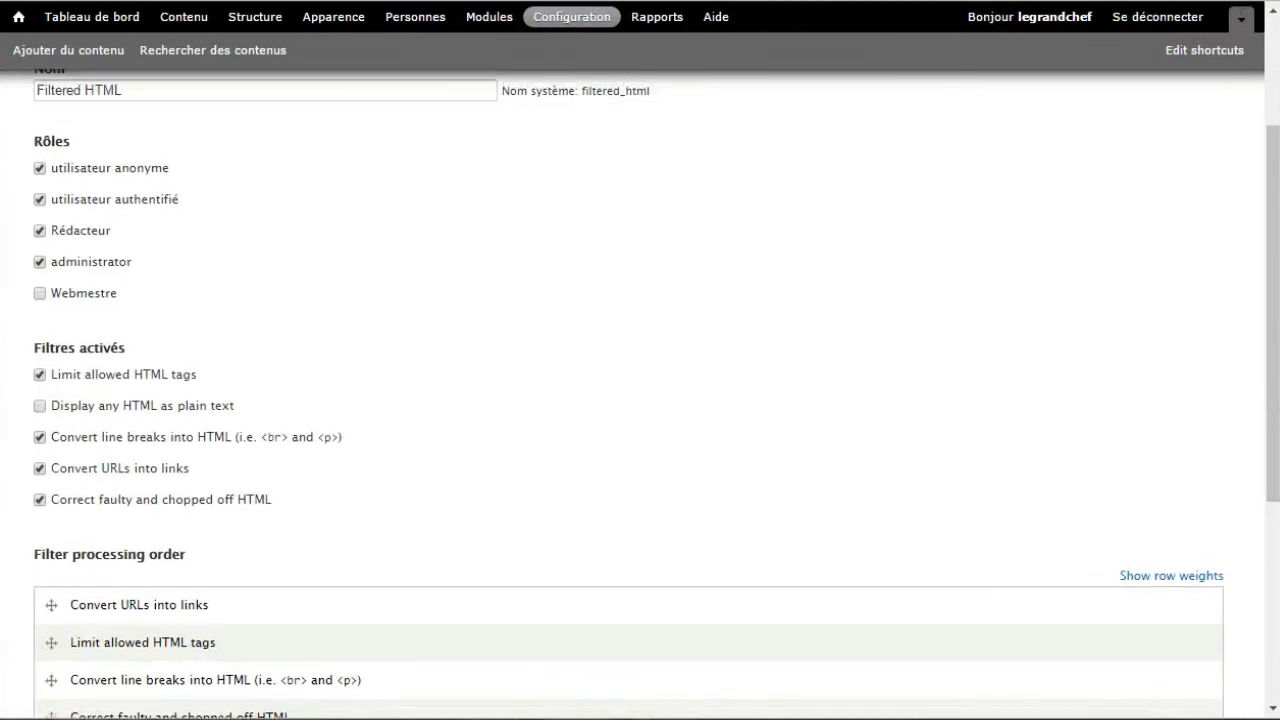
pyautogui.scroll(2, 157, 128)
pyautogui.click(394, 99)
# - Try allowing the Webmestre role to use the Full HTML text format, review its filters and leave without saving
pyautogui.click(1007, 397)
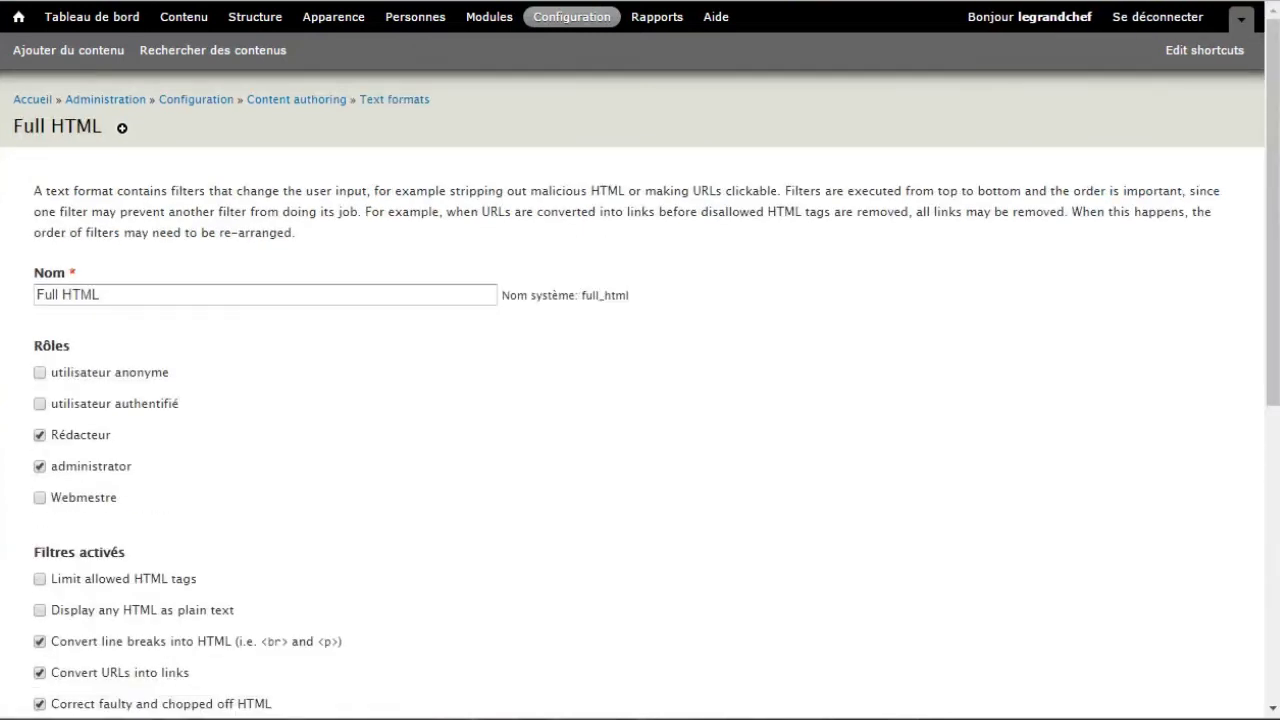
pyautogui.click(40, 497)
pyautogui.scroll(-2, 640, 400)
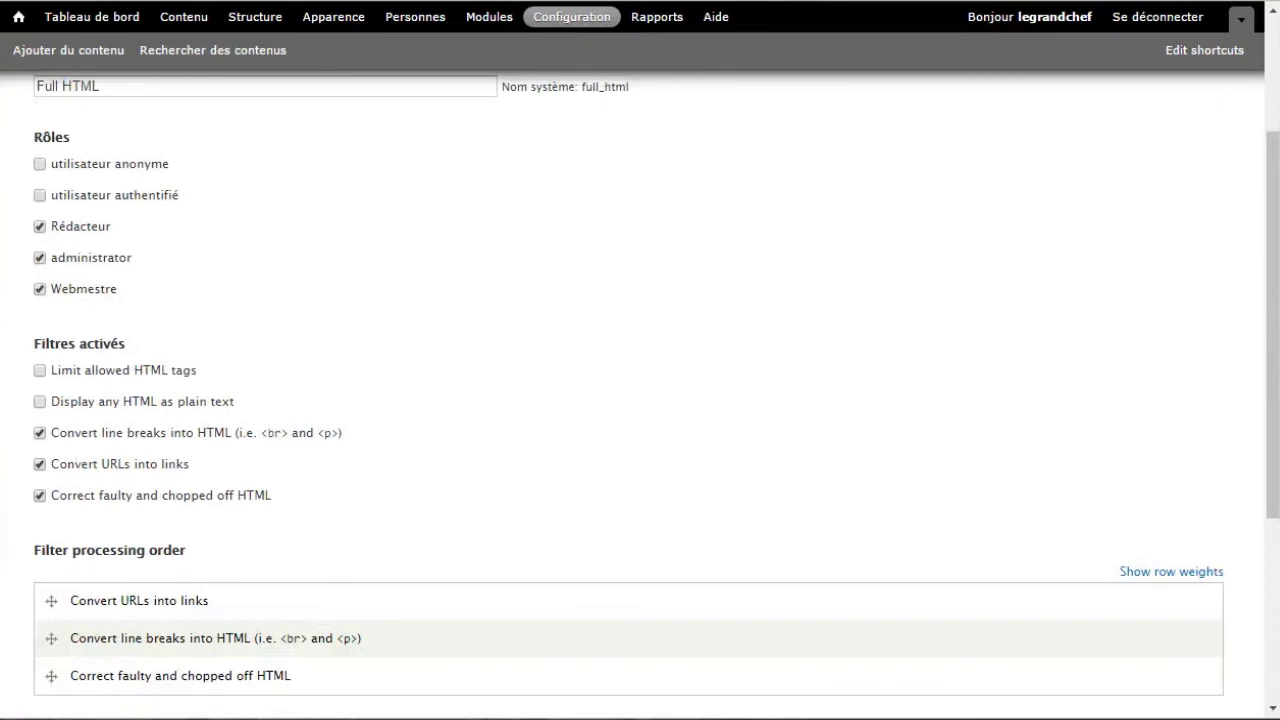
pyautogui.scroll(-2, 640, 400)
pyautogui.scroll(4, 640, 400)
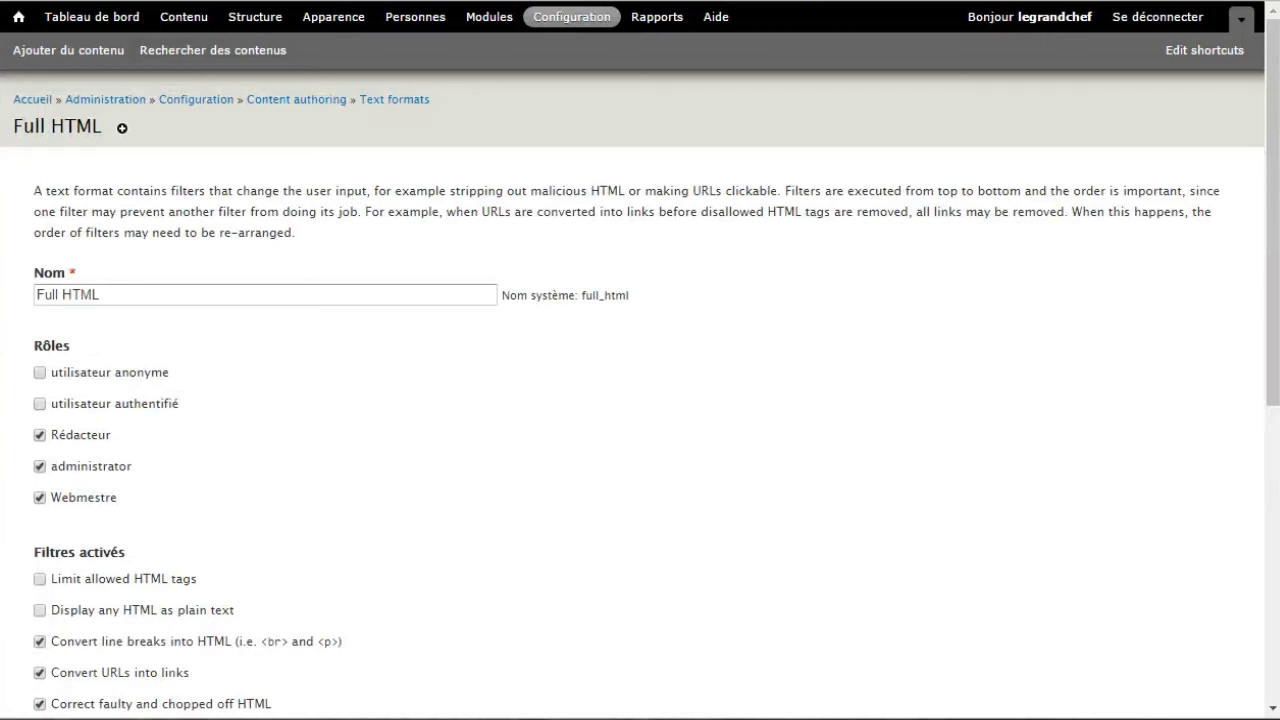
pyautogui.click(395, 99)
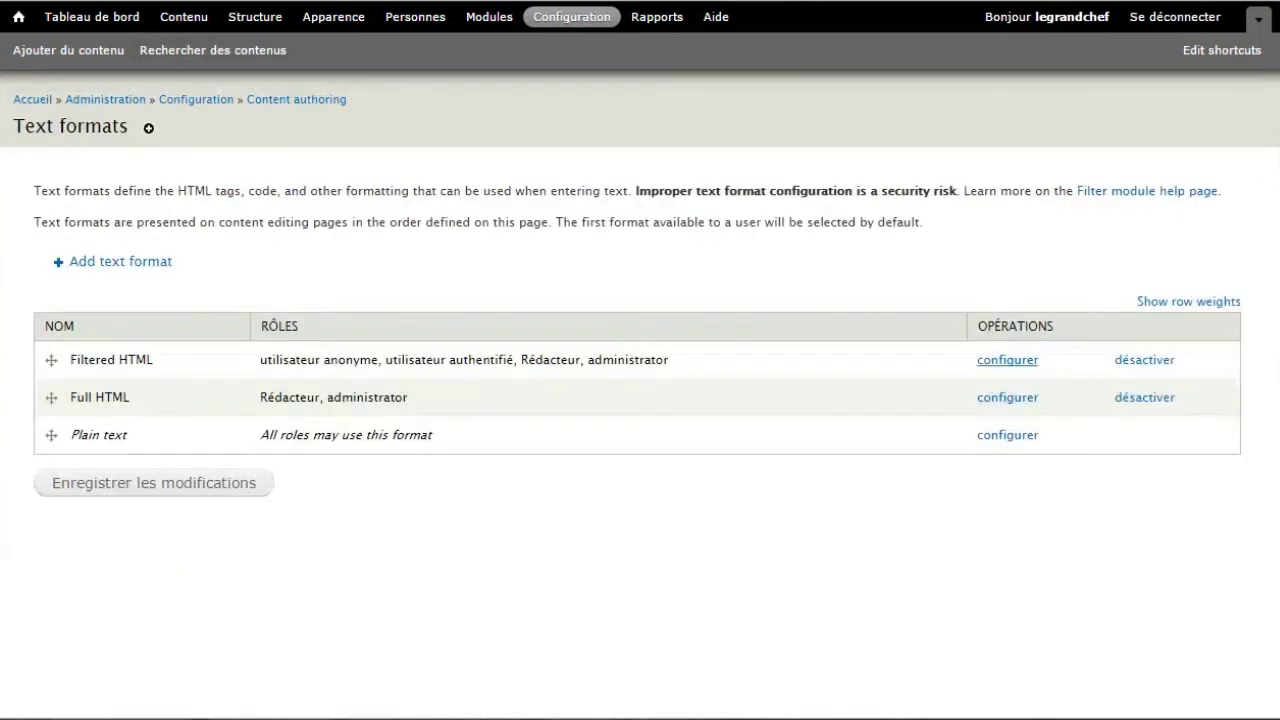
# - Enable the "Display any HTML as plain text" filter for the Filtered HTML text format
pyautogui.click(1008, 358)
pyautogui.scroll(3, 640, 400)
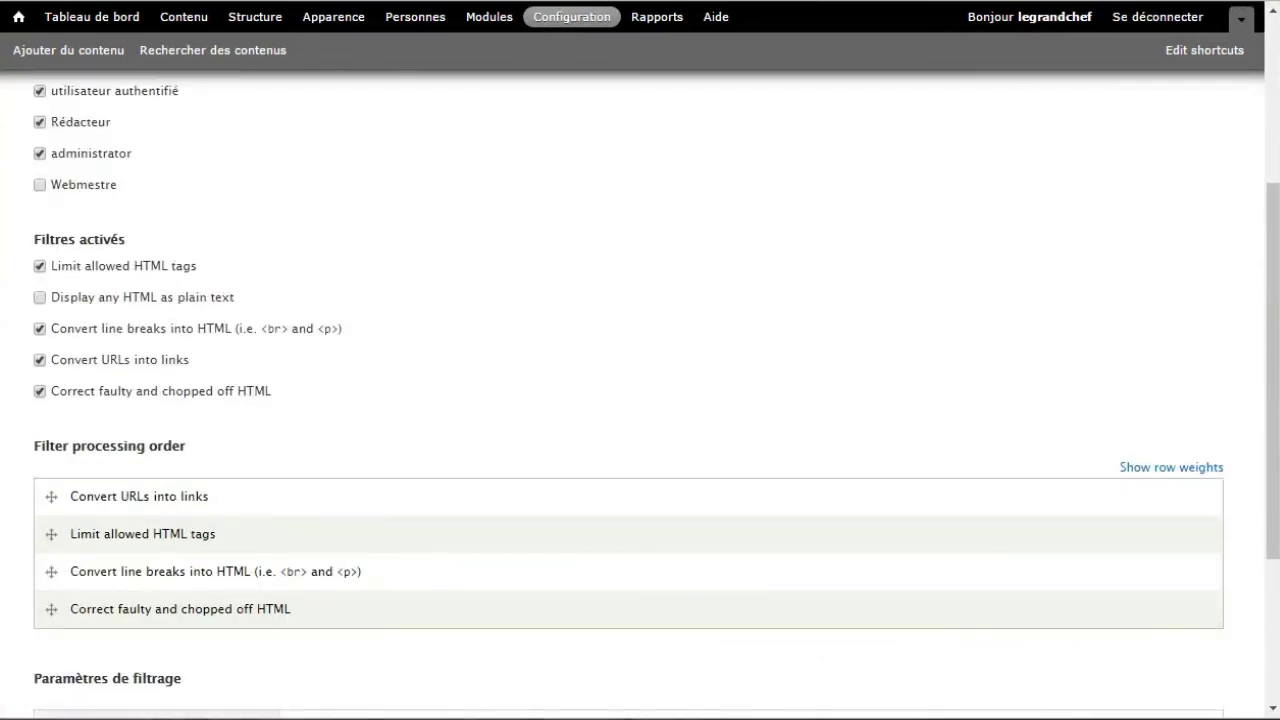
pyautogui.click(40, 297)
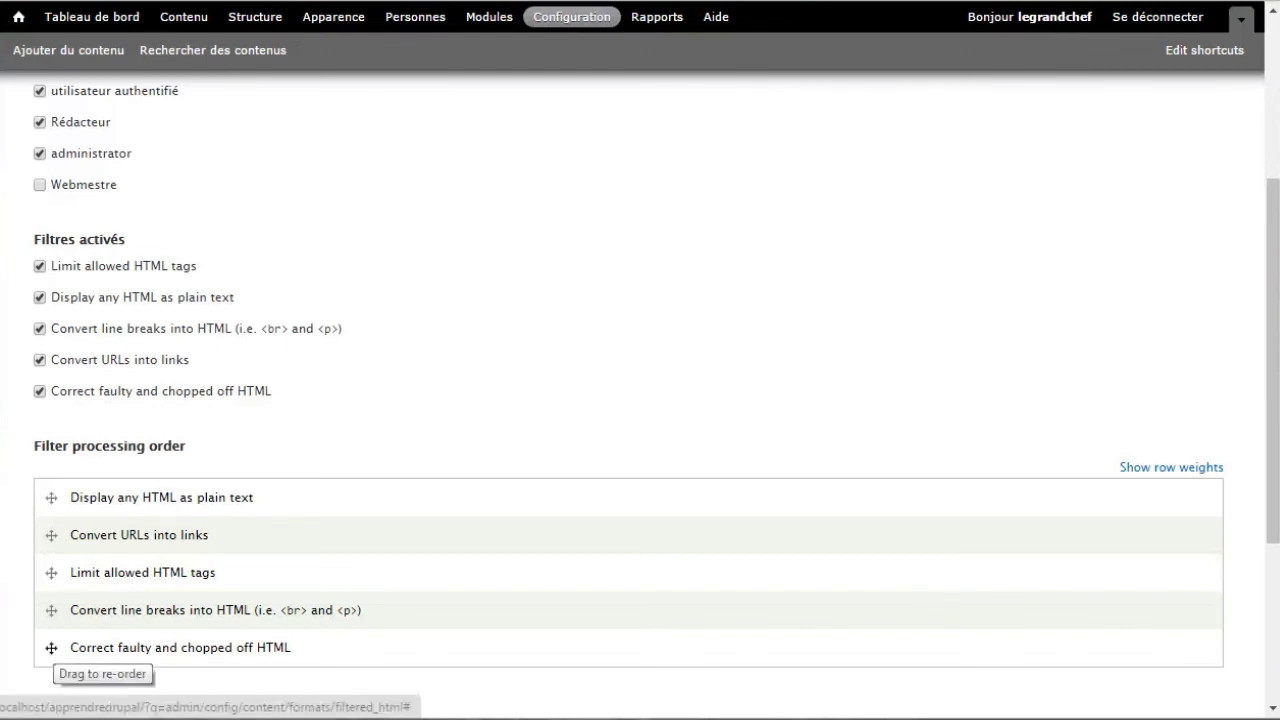
# - Reorder filter processing: put "Correct faulty and chopped off HTML" first and "Convert URLs into links" directly after "Limit allowed HTML tags"
pyautogui.moveTo(51, 647); pyautogui.dragTo(51, 497)
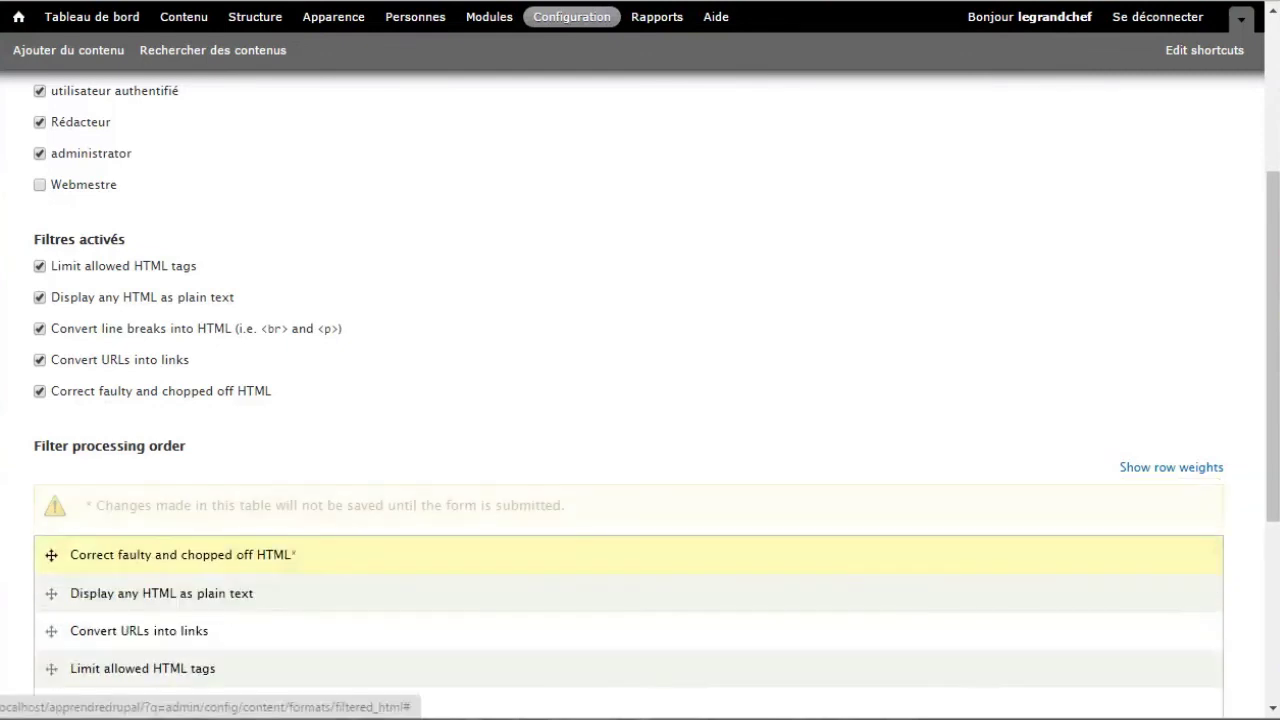
pyautogui.scroll(-2, 51, 470)
pyautogui.moveTo(51, 423); pyautogui.dragTo(51, 460)
pyautogui.scroll(-2, 640, 400)
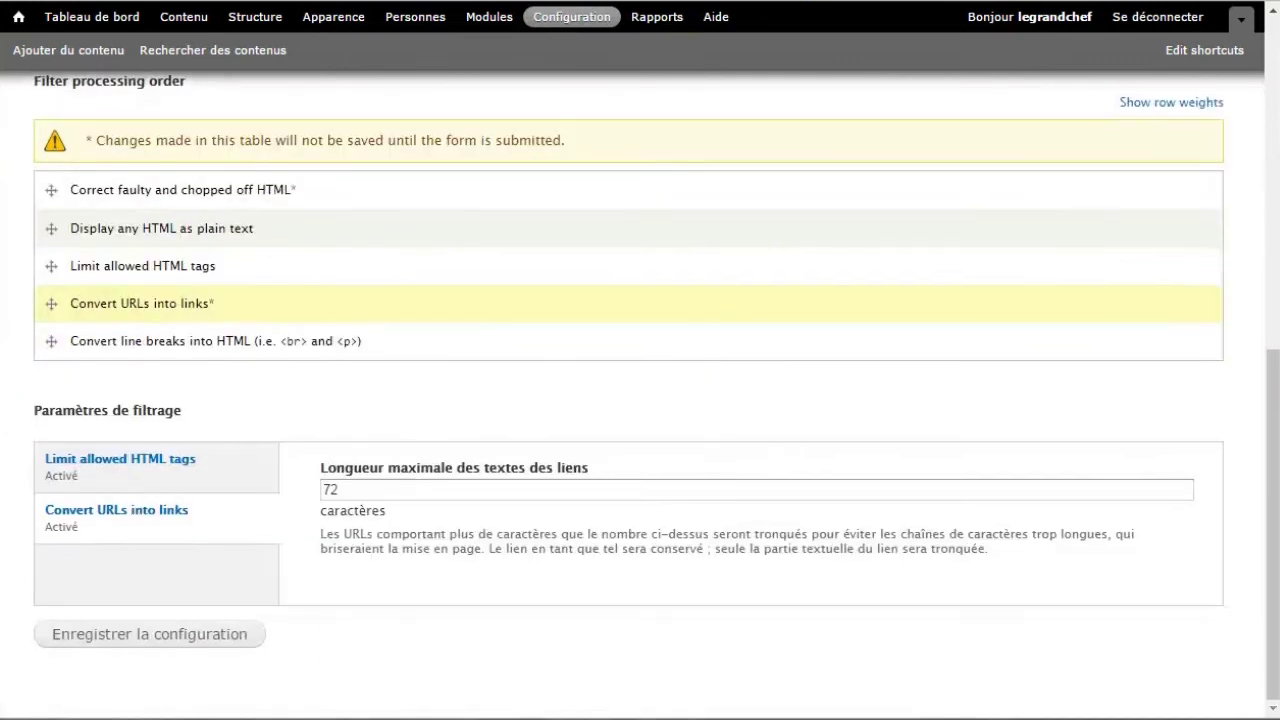
# - Review the settings of the allowed HTML tags and URL conversion filters, and save the Filtered HTML configuration
pyautogui.click(120, 458)
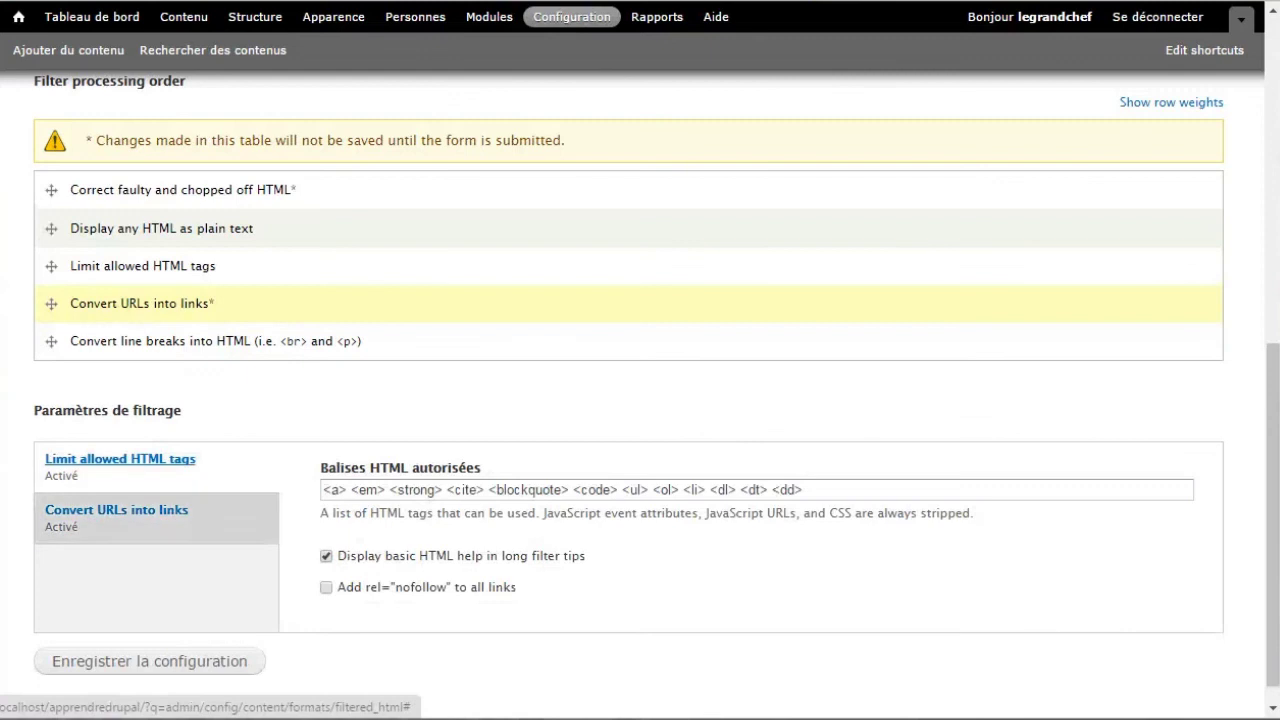
pyautogui.click(116, 509)
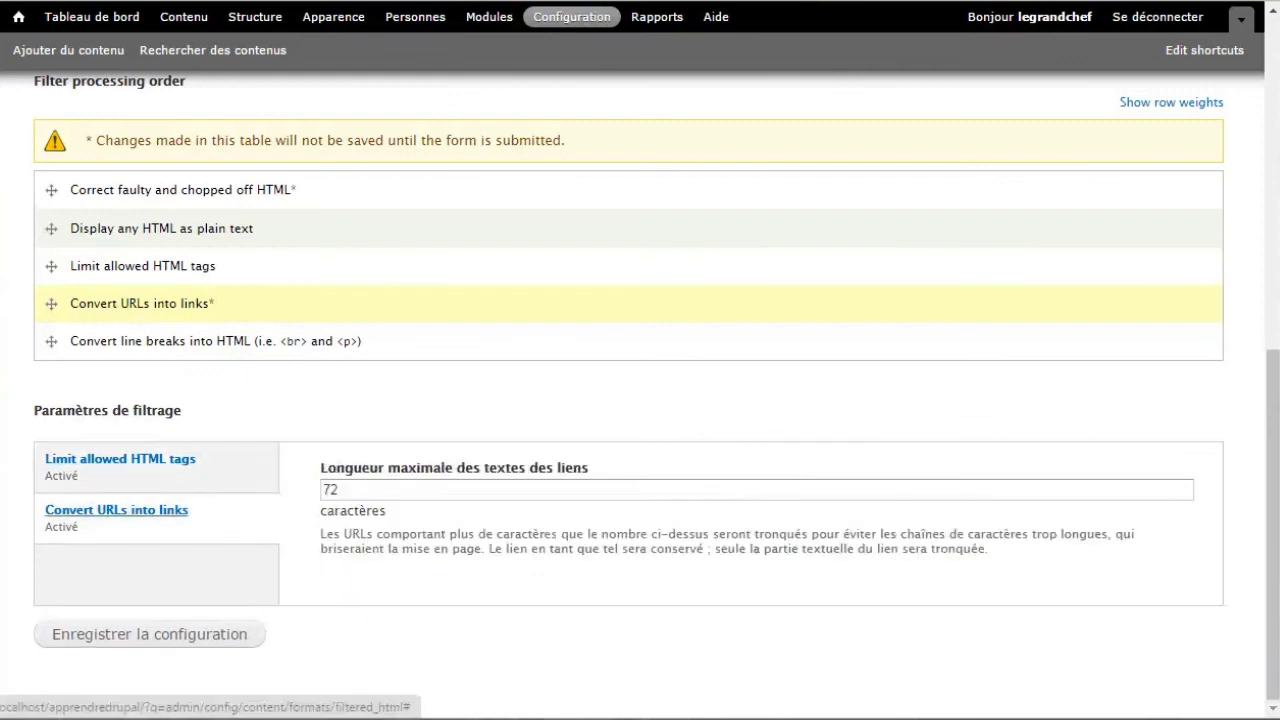
pyautogui.click(149, 634)
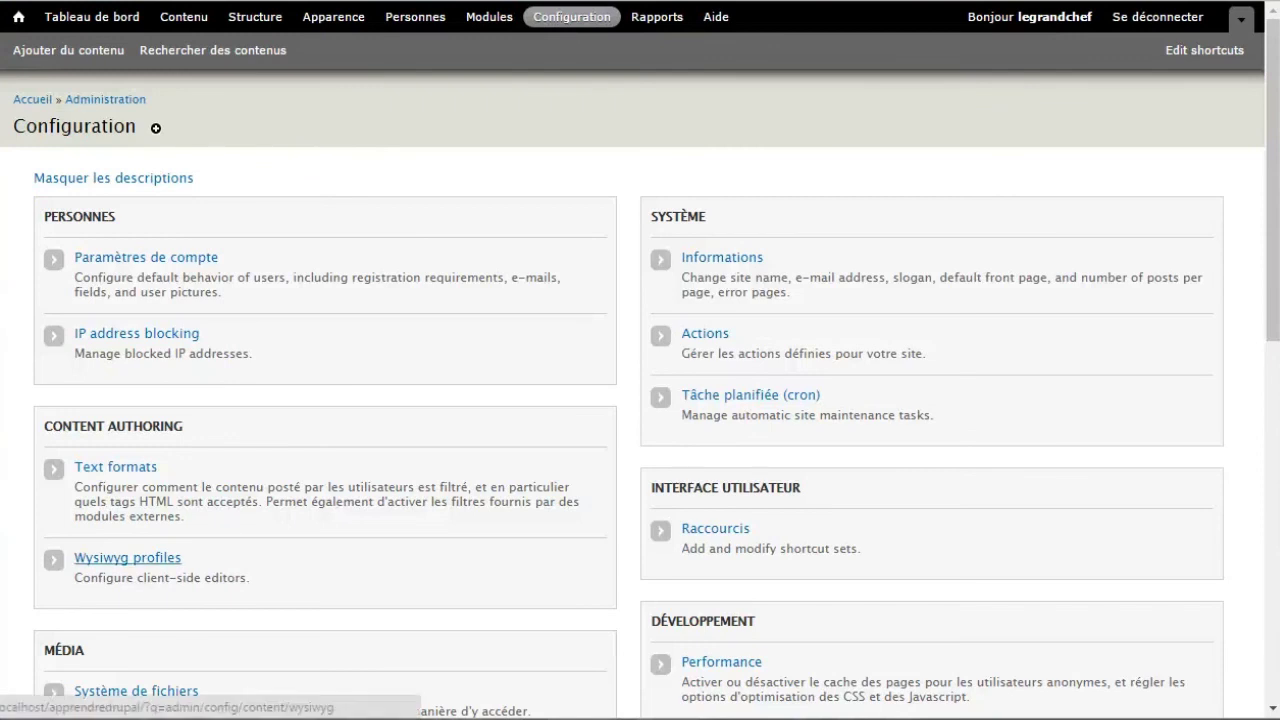
# - Check the editor choices for the Plain text format in the Wysiwyg profiles and keep "No editor"
pyautogui.click(127, 558)
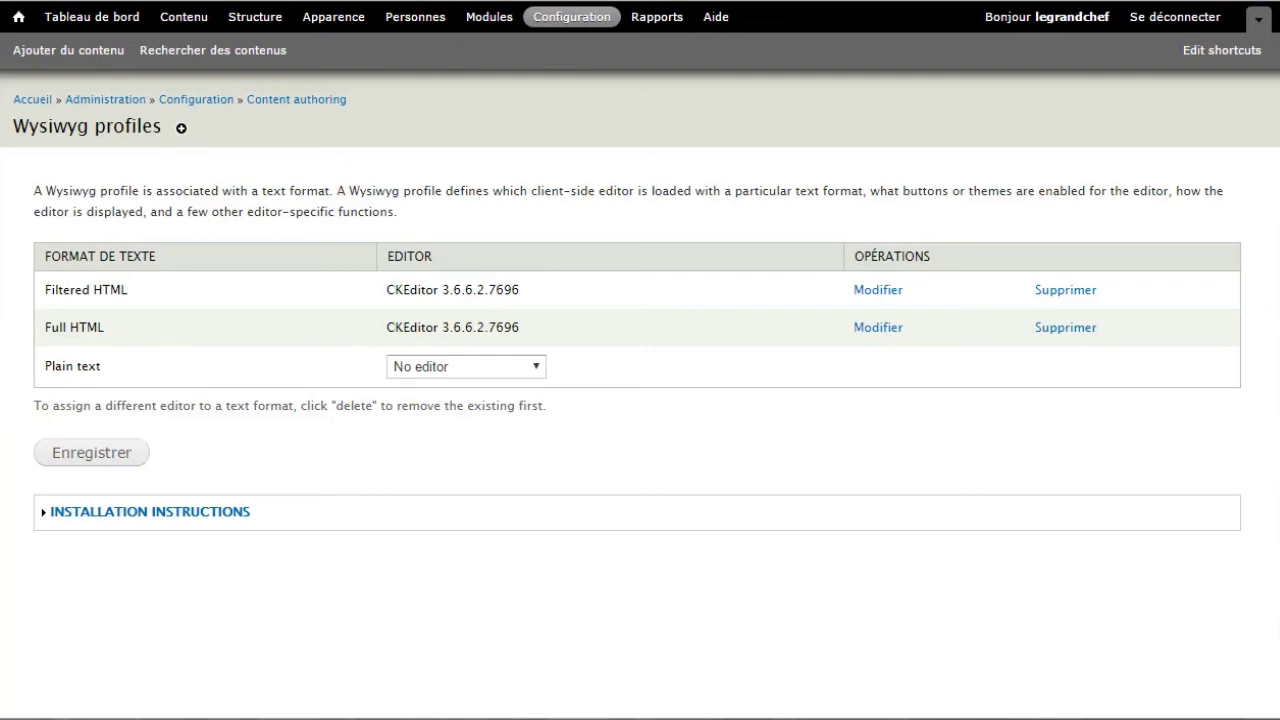
pyautogui.click(466, 366)
pyautogui.click(440, 383)
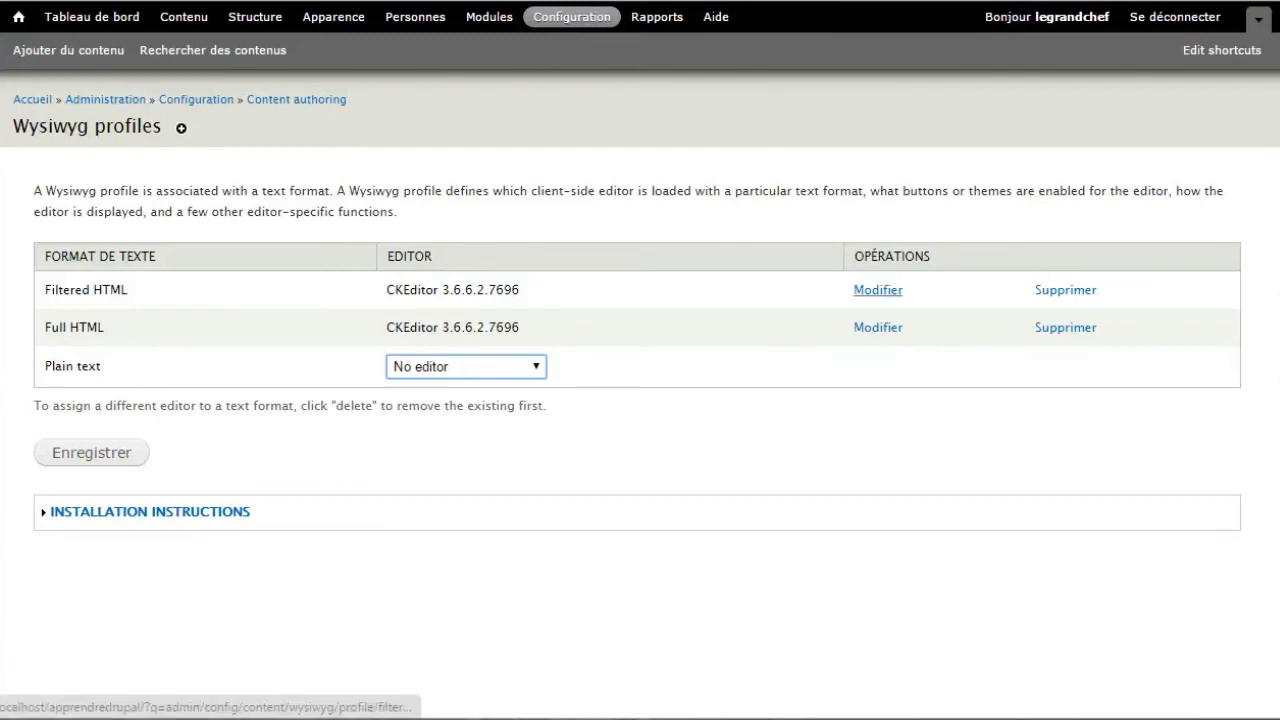
# - Examine the buttons and plugins enabled in the CKEditor profile for Filtered HTML
pyautogui.click(877, 290)
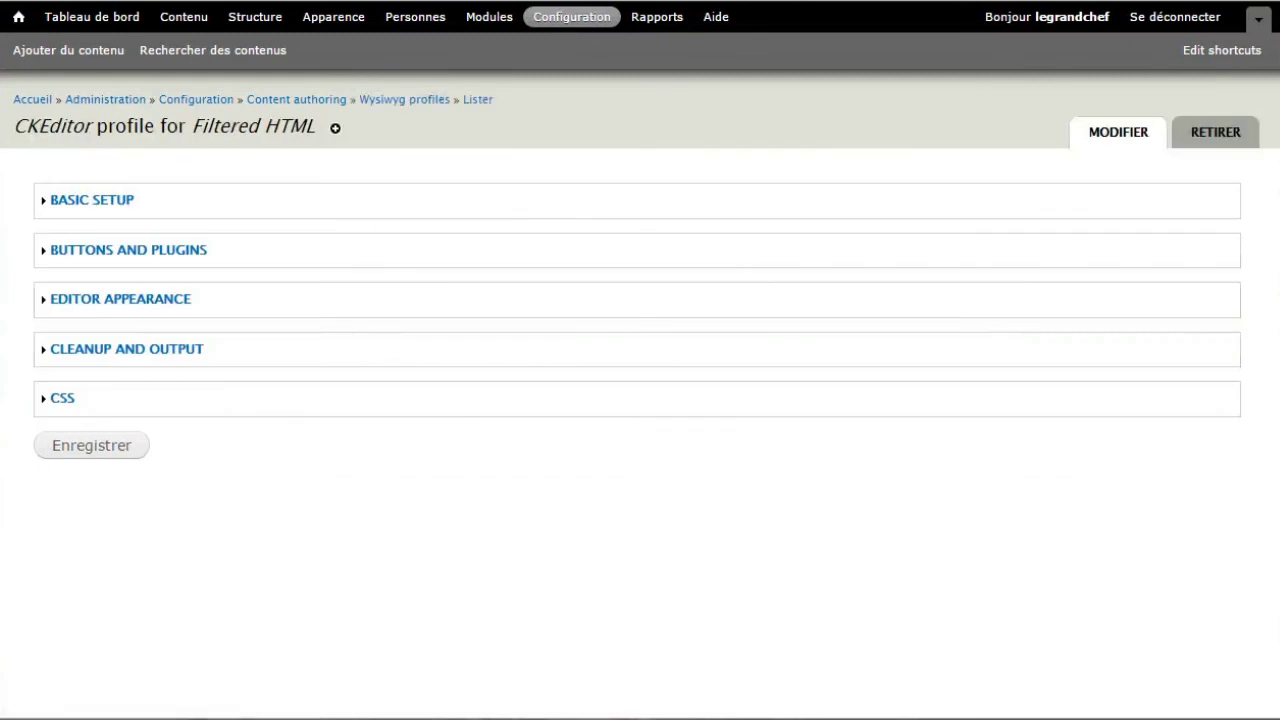
pyautogui.click(128, 250)
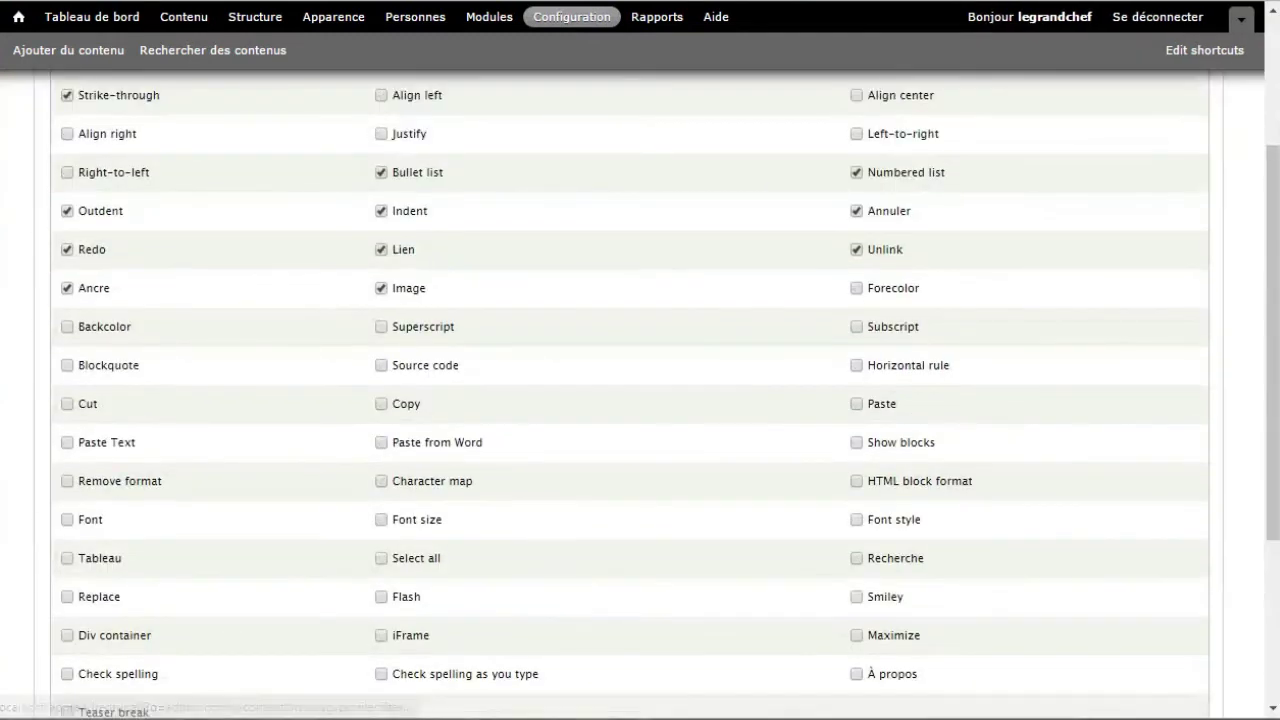
pyautogui.scroll(-3, 640, 400)
pyautogui.scroll(5, 640, 400)
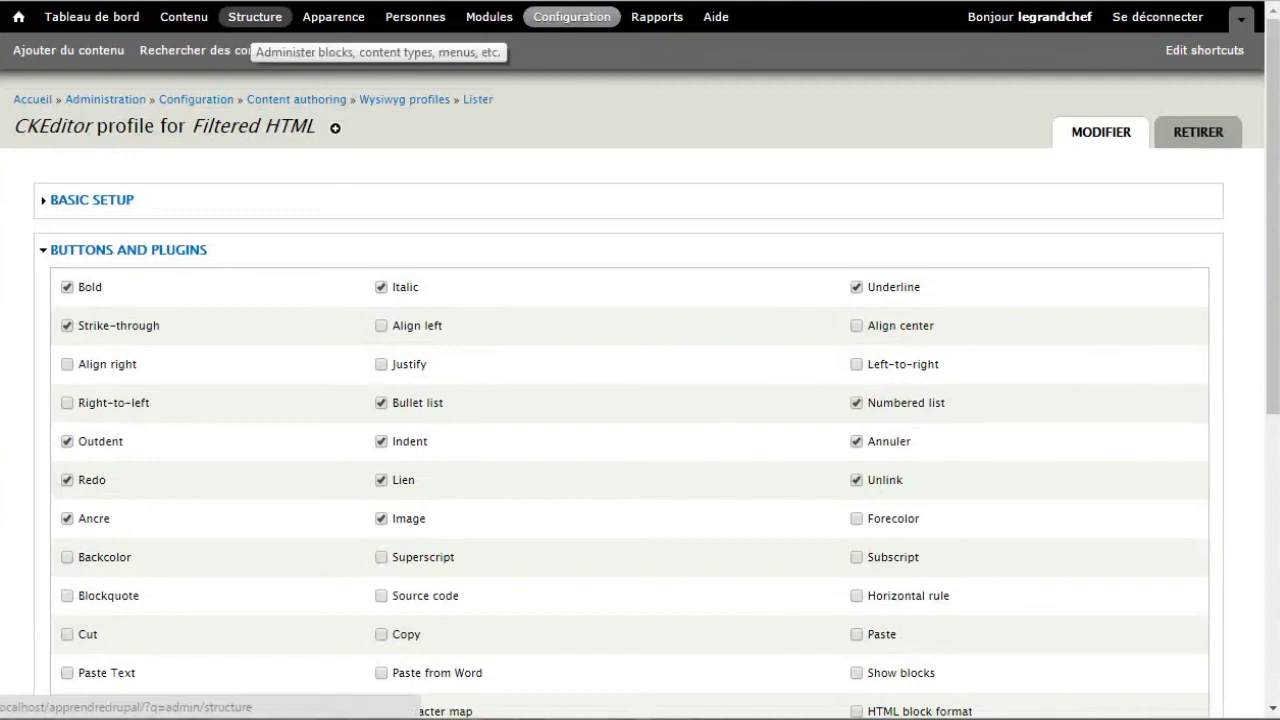
# - Return to the configuration overview and look over its user interface, media and development sections
pyautogui.click(571, 16)
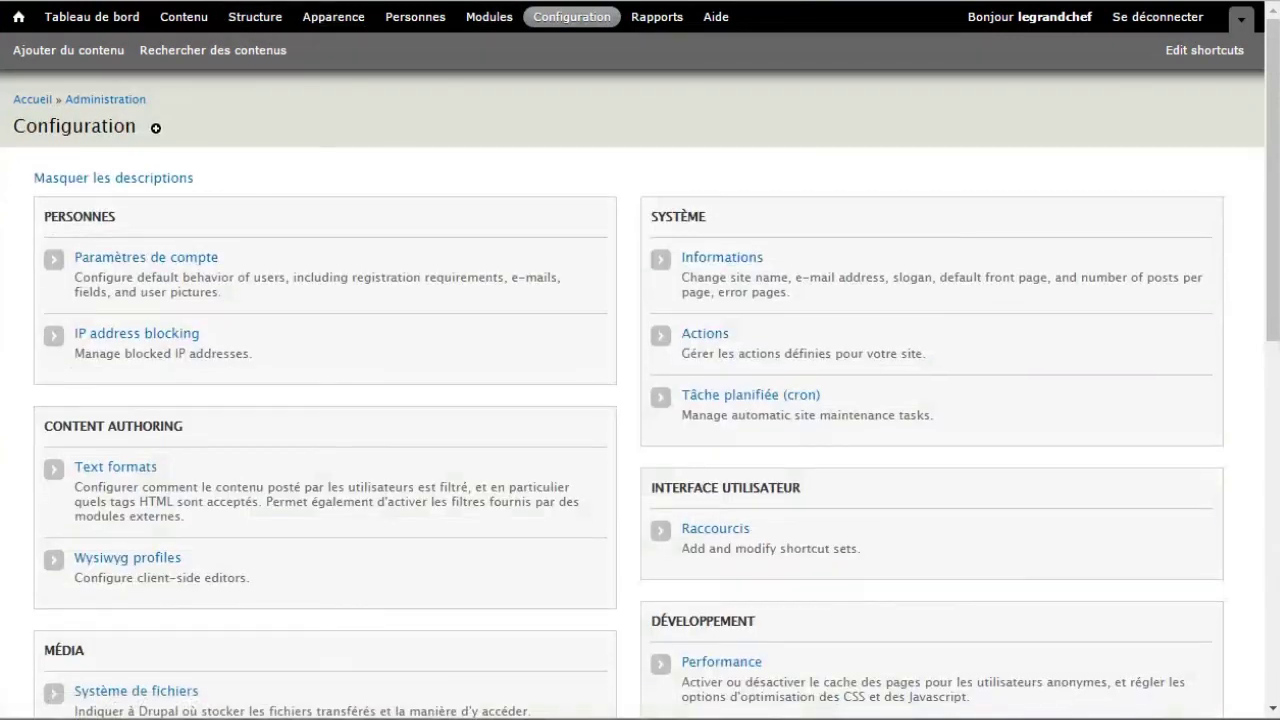
pyautogui.scroll(-1, 156, 128)
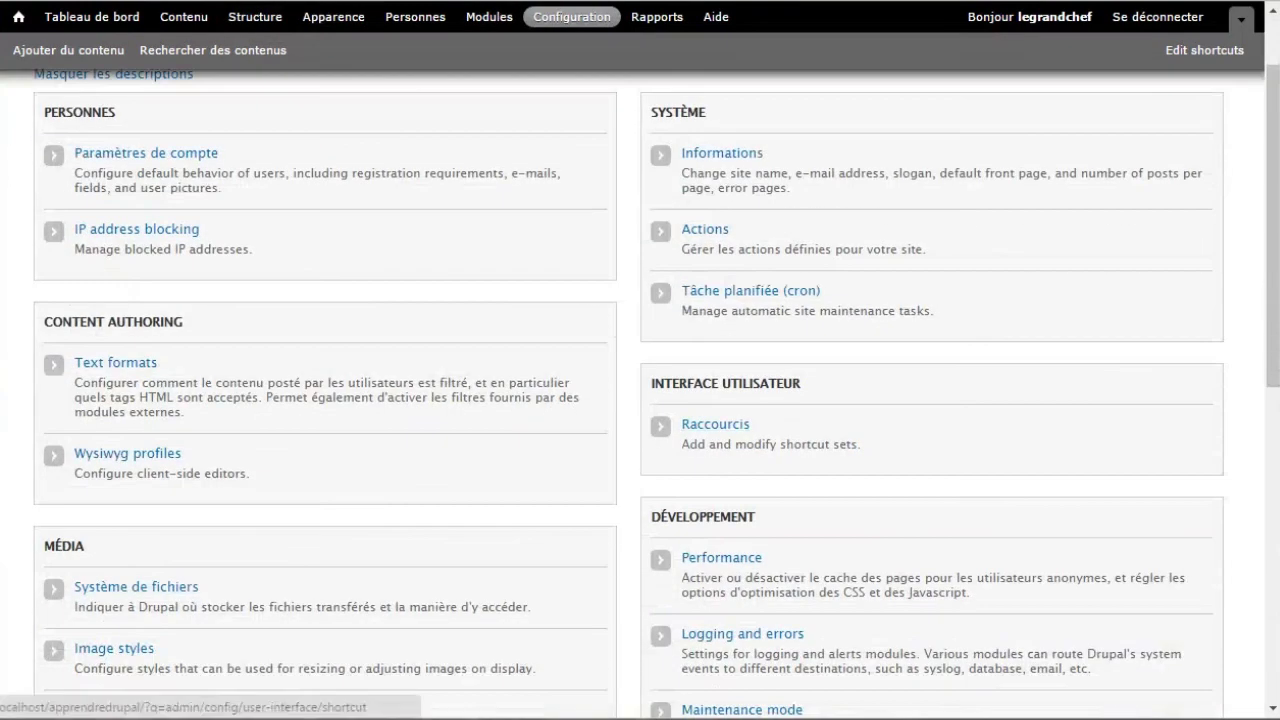